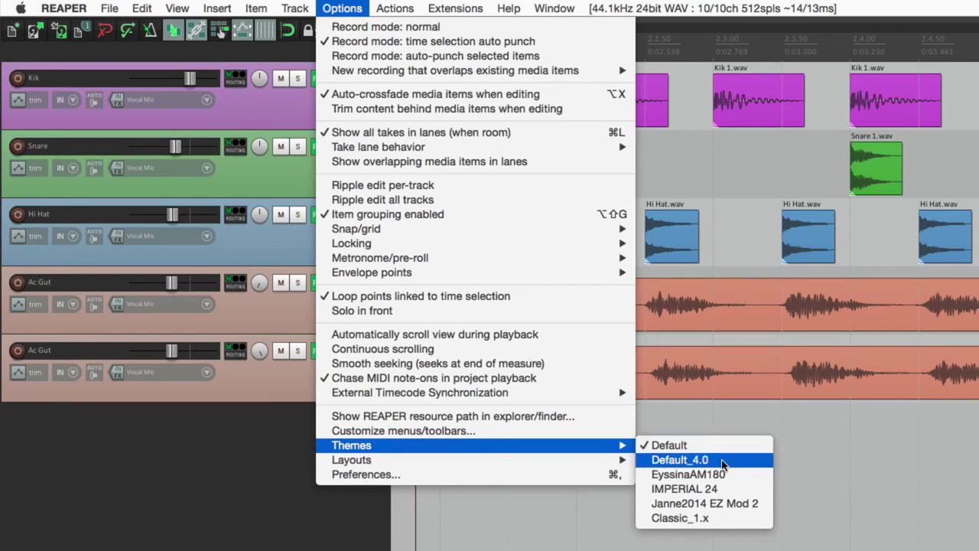
Try the Default_4.0 theme on the project, followed by the EyssinaAM180 theme
left_click(722, 461)
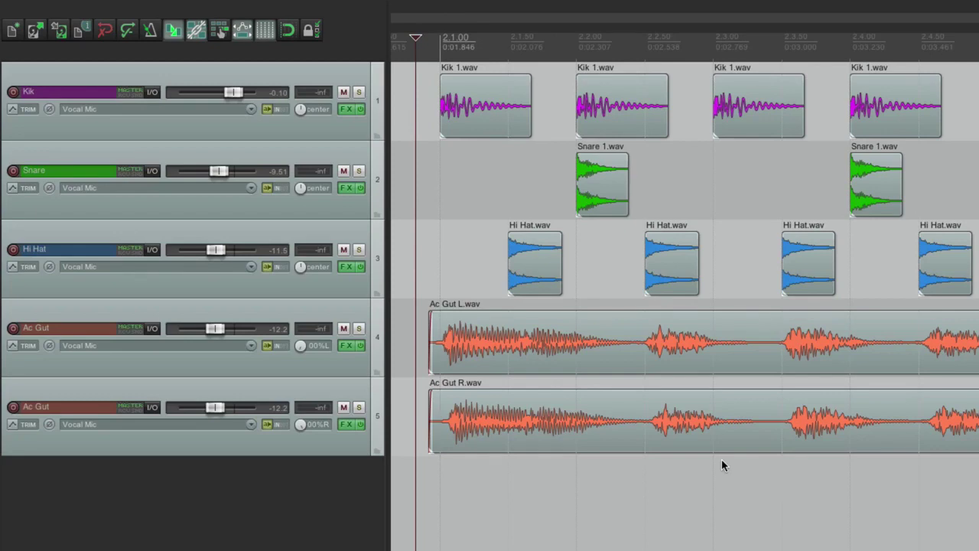
mouse_move(419, 3)
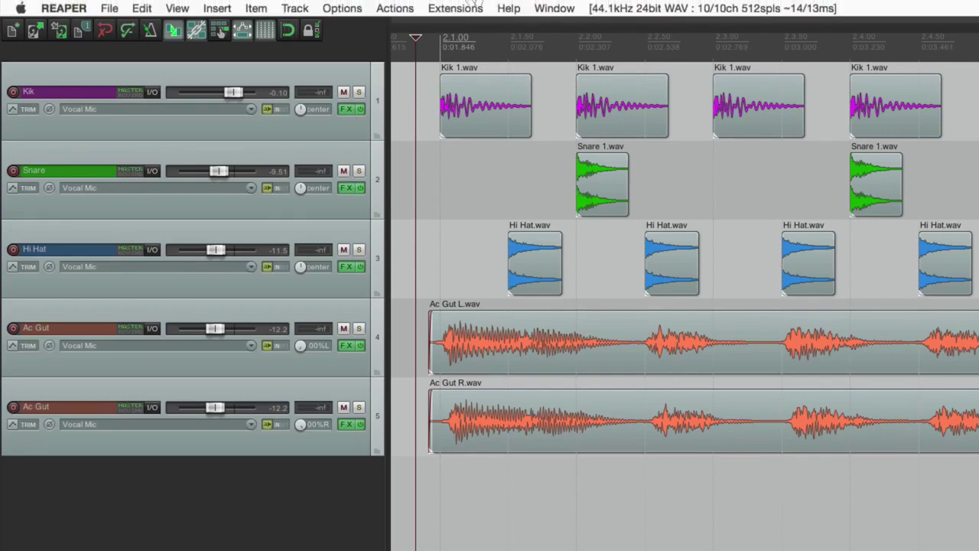
left_click(344, 7)
mouse_move(587, 447)
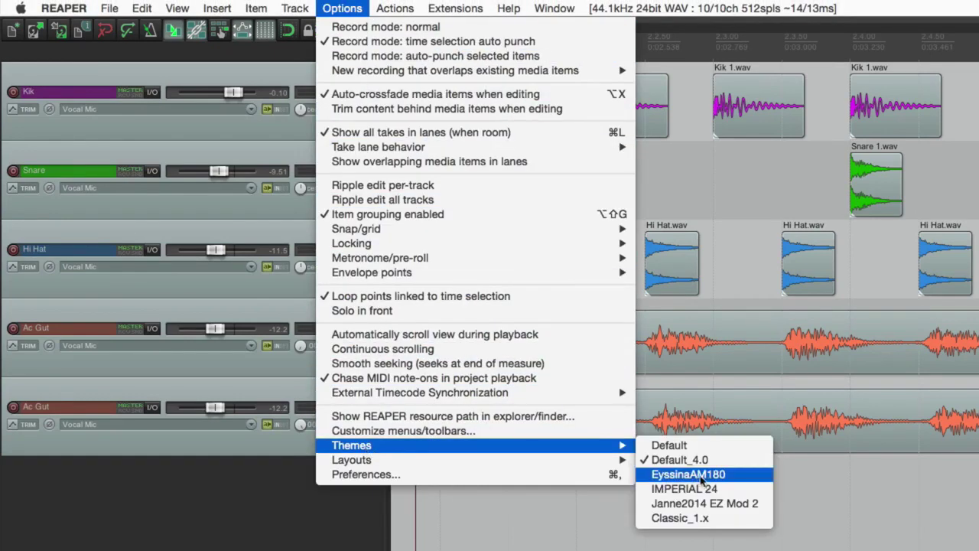
left_click(730, 476)
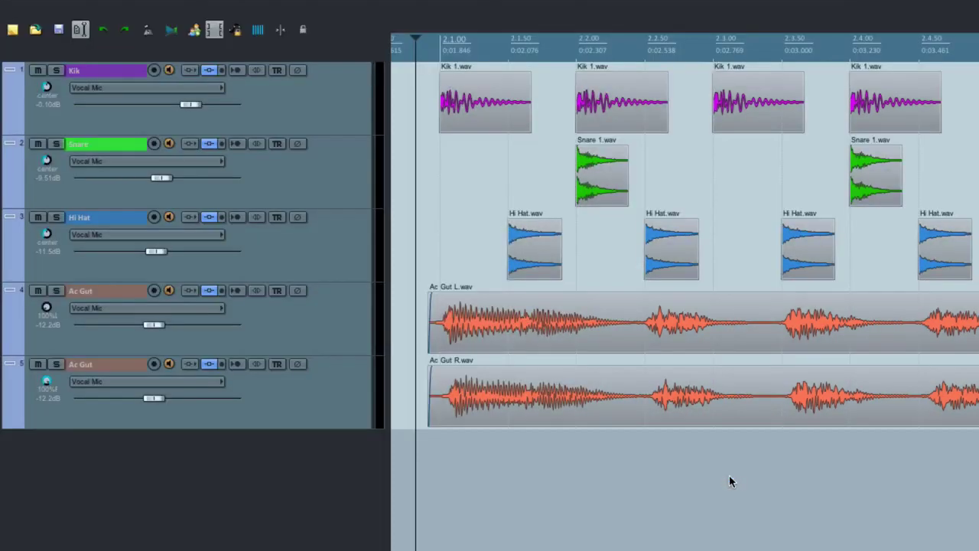
Switch the project's color theme to IMPERIAL 24
left_click(342, 7)
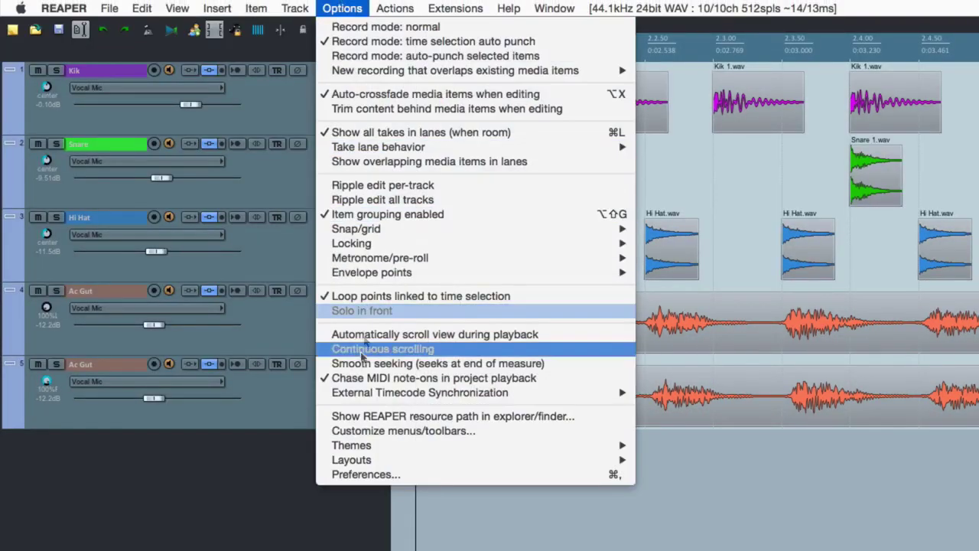
mouse_move(344, 445)
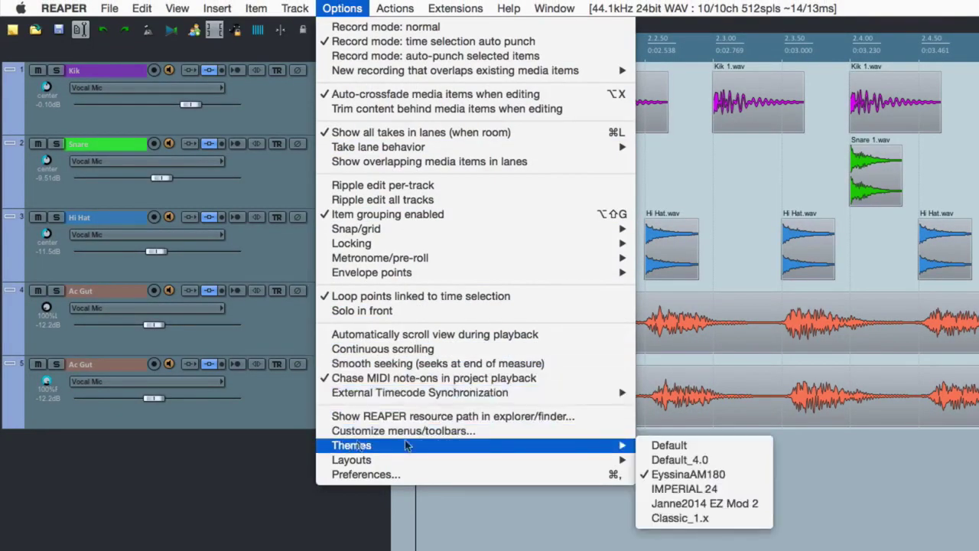
left_click(730, 490)
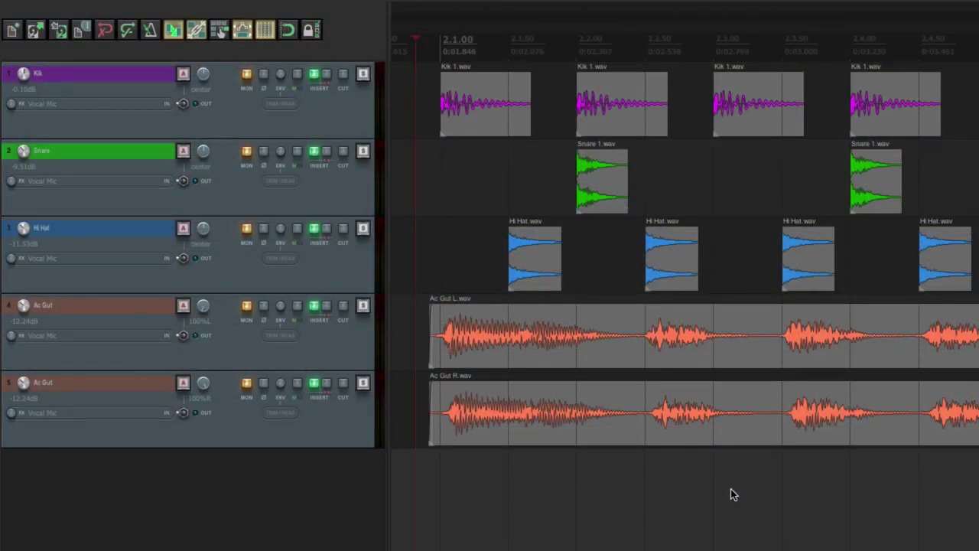
Open the mixer to examine how its channel strips look in the current theme, and close it
left_click(176, 7)
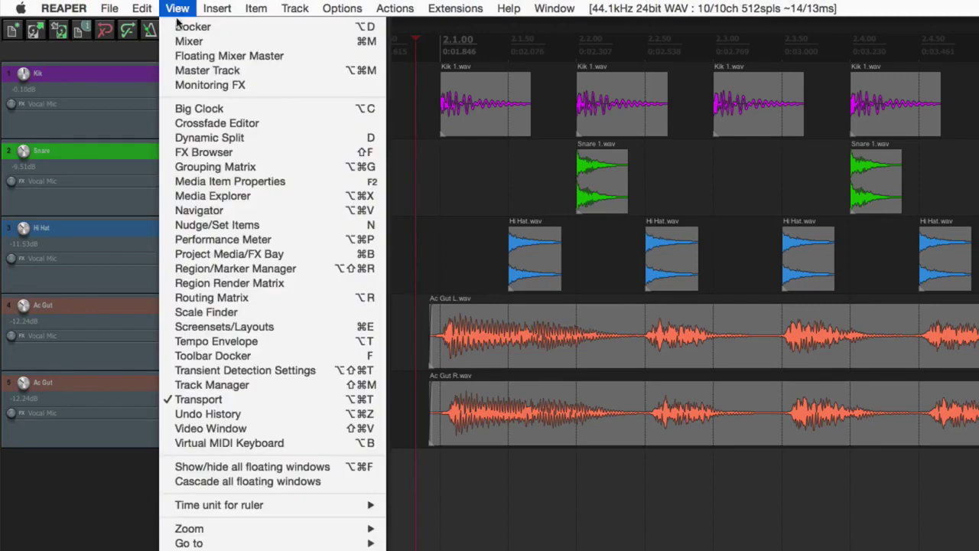
left_click(177, 44)
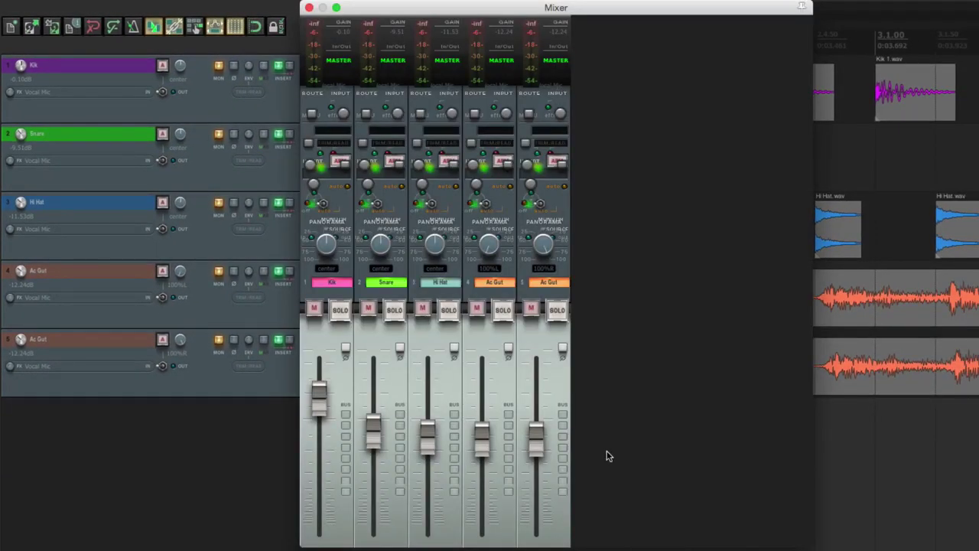
left_click(309, 8)
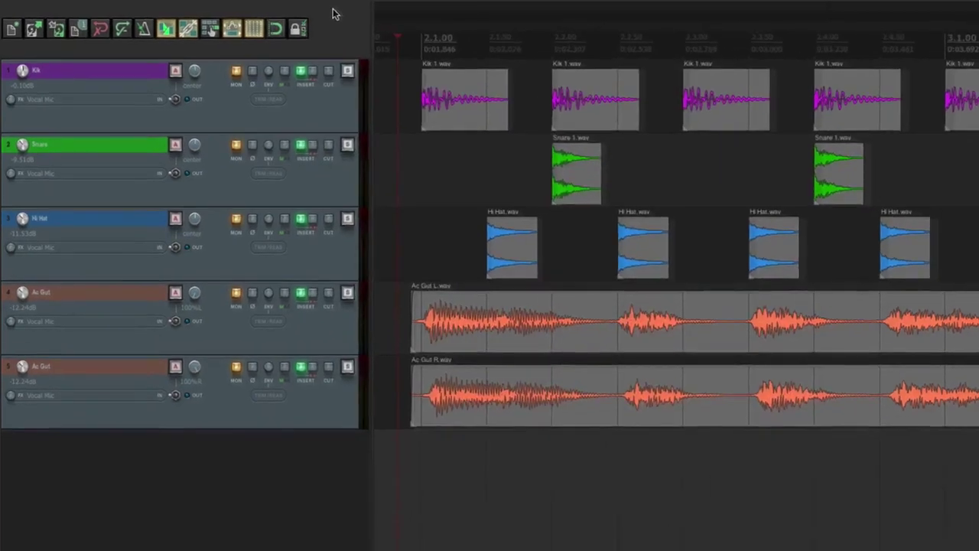
Switch the color theme to Janne2014 EZ Mod 2
left_click(340, 8)
mouse_move(532, 449)
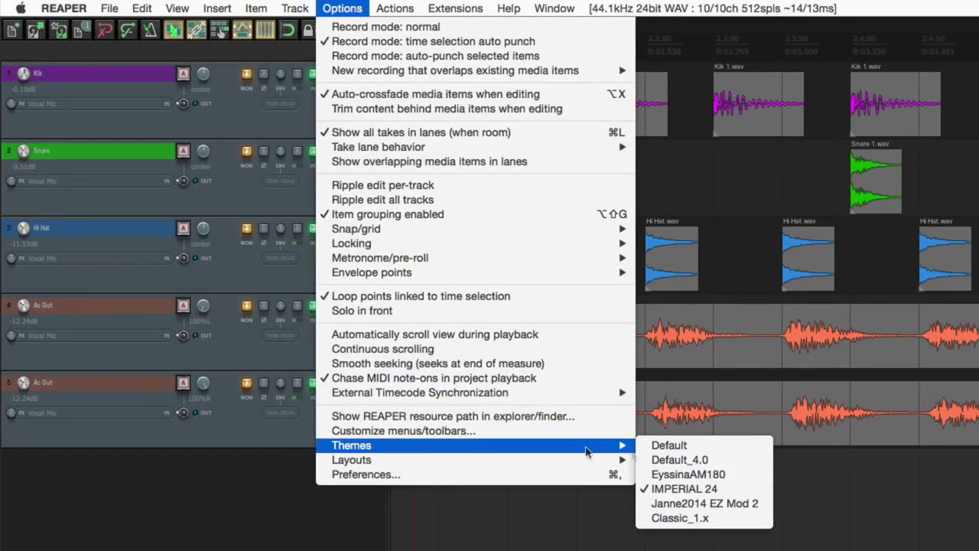
left_click(746, 503)
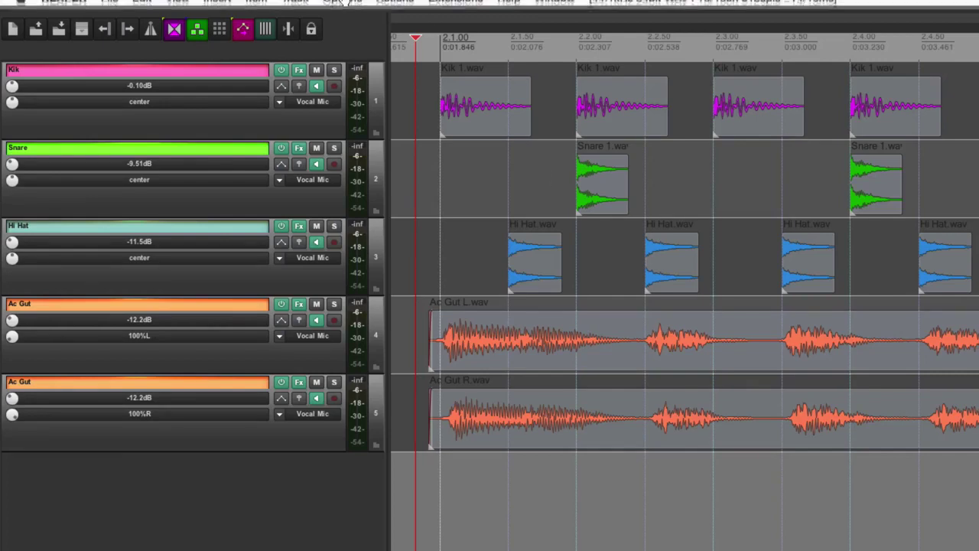
Restore the Default color theme
left_click(341, 8)
mouse_move(373, 446)
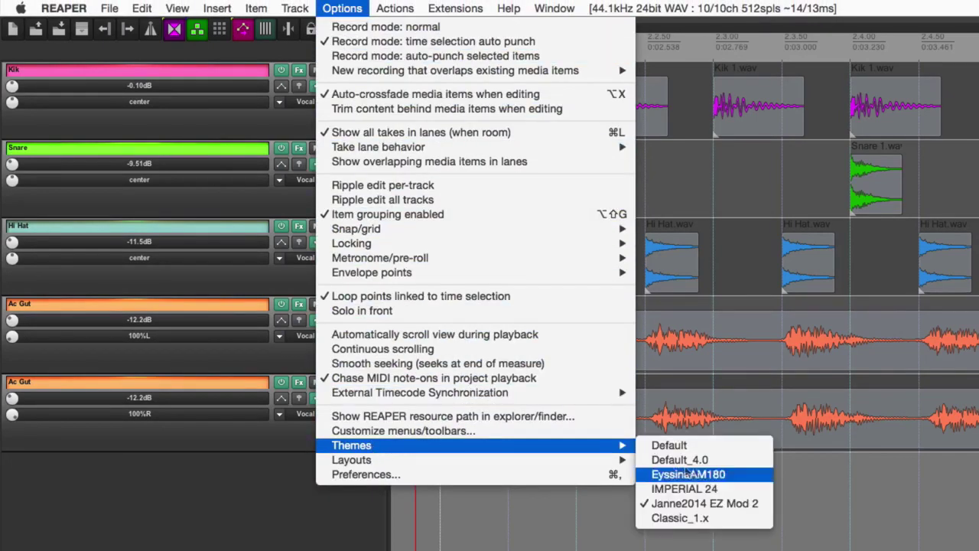
left_click(725, 454)
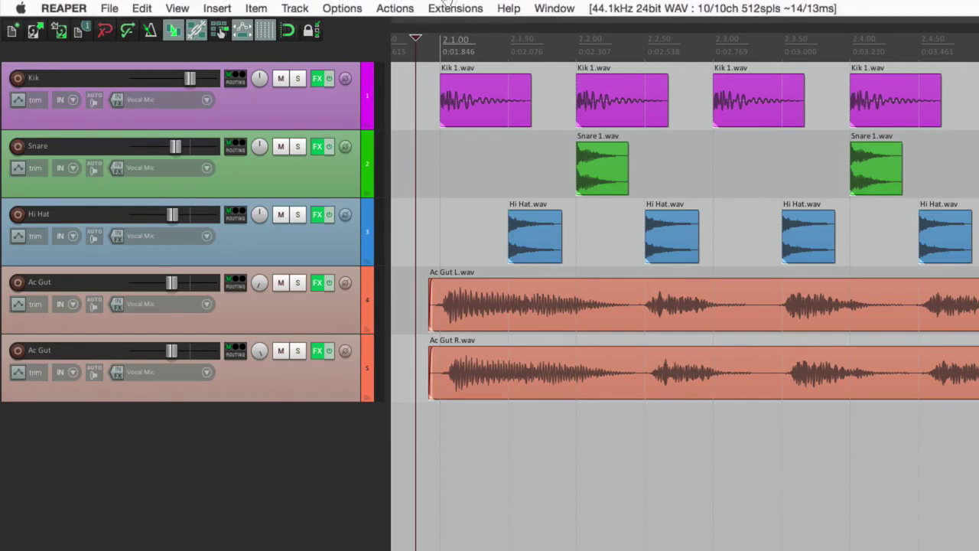
Examine the layout choices offered for the theme, including those for the Mixer Panel and Track Panel
left_click(339, 8)
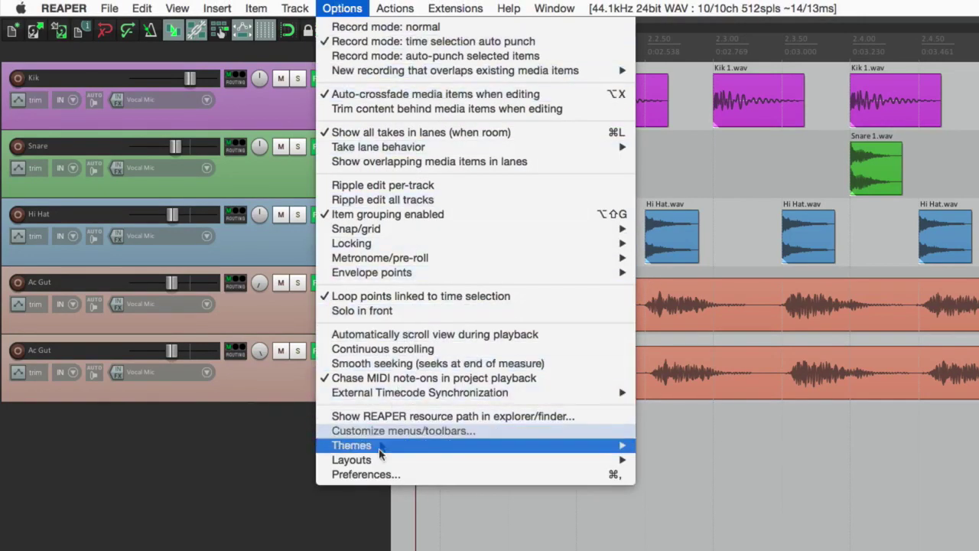
mouse_move(355, 460)
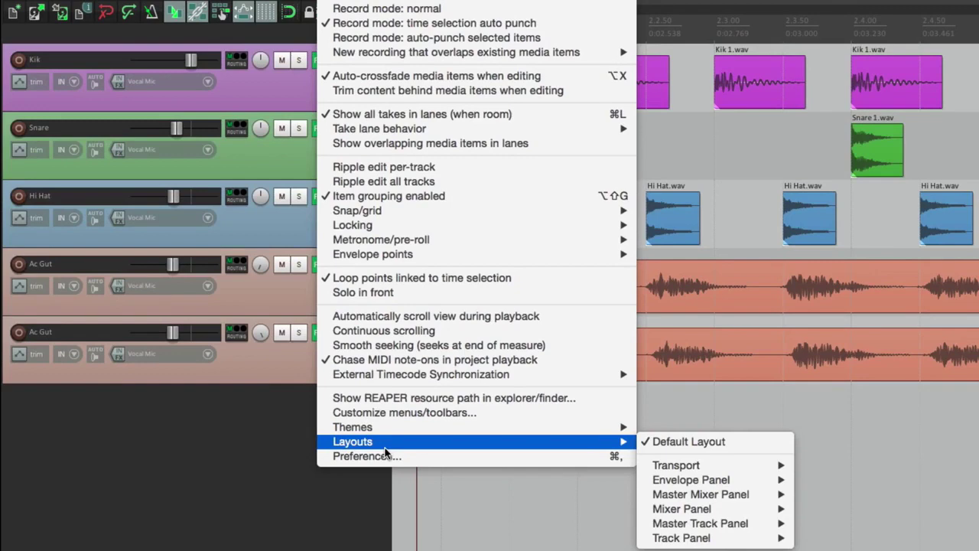
mouse_move(648, 472)
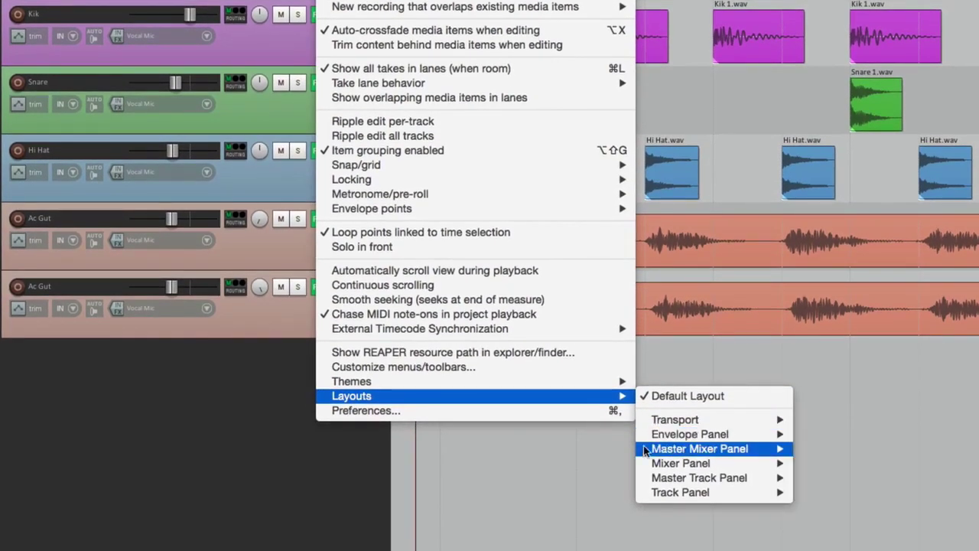
mouse_move(646, 451)
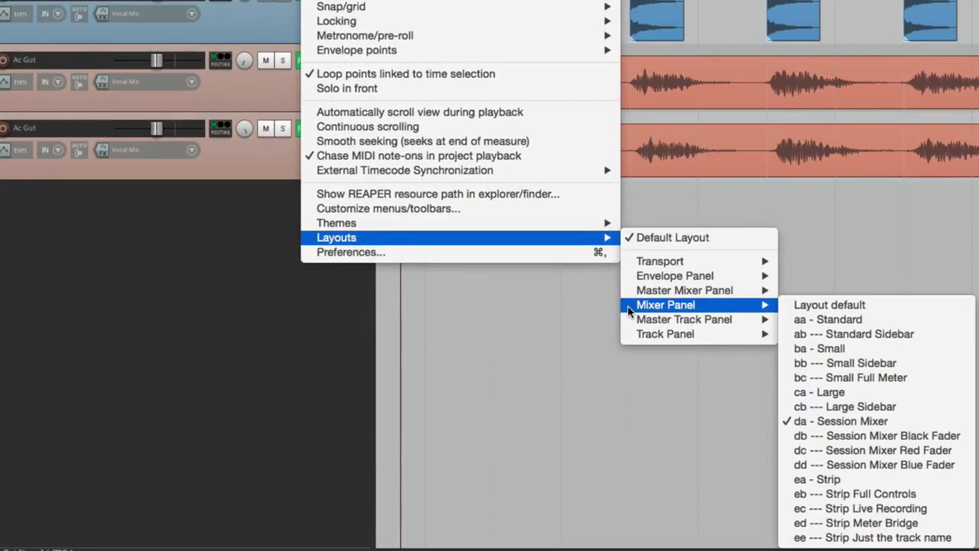
mouse_move(646, 494)
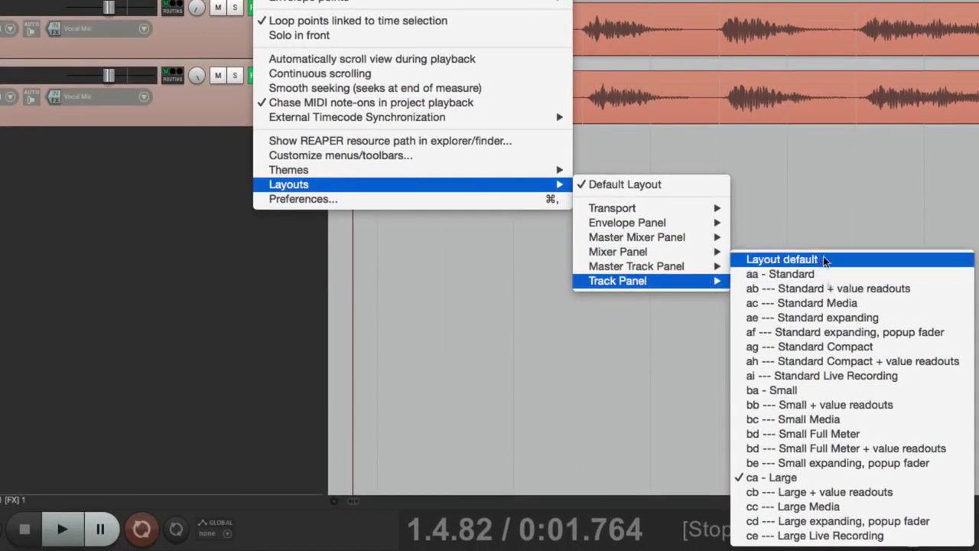
left_click(647, 397)
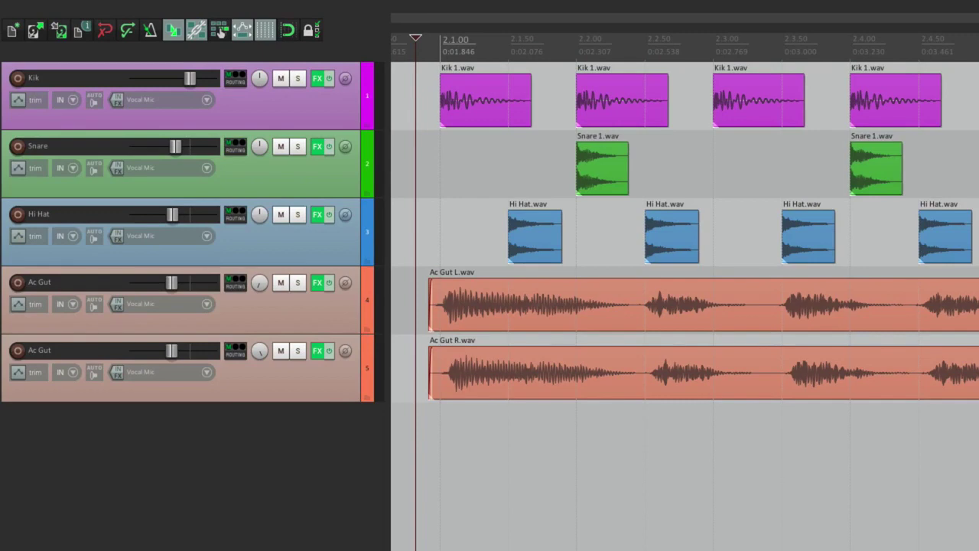
Show the Screensets/Layouts window with its theme and layout settings
mouse_move(214, 6)
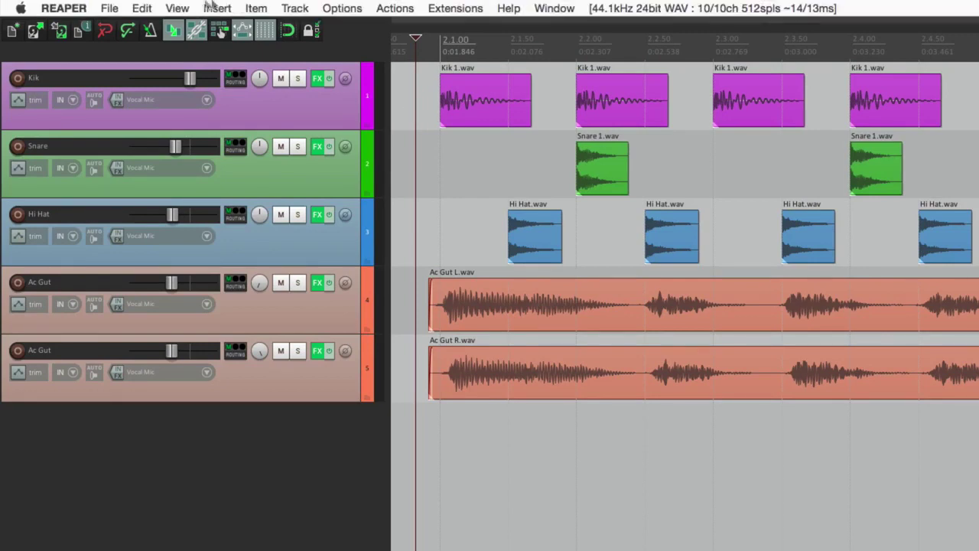
left_click(177, 8)
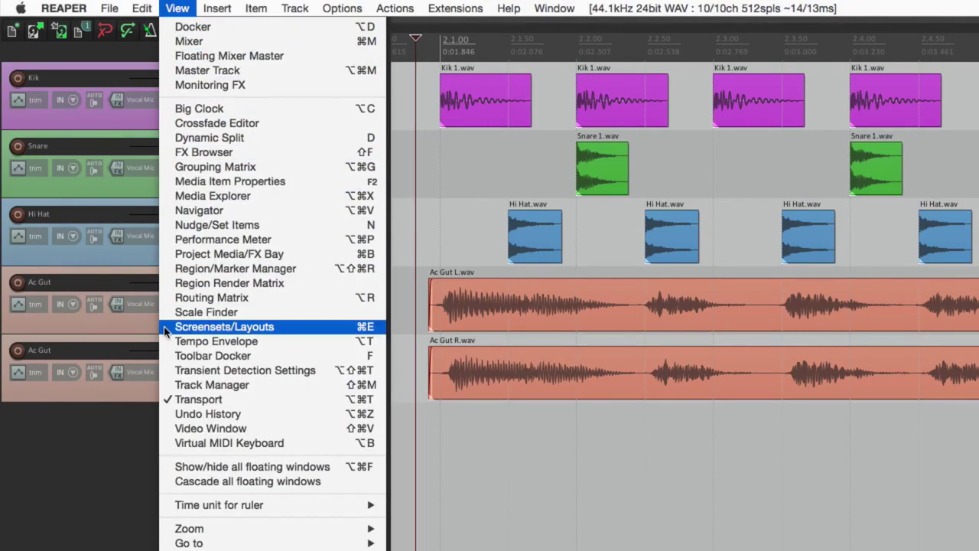
left_click(166, 327)
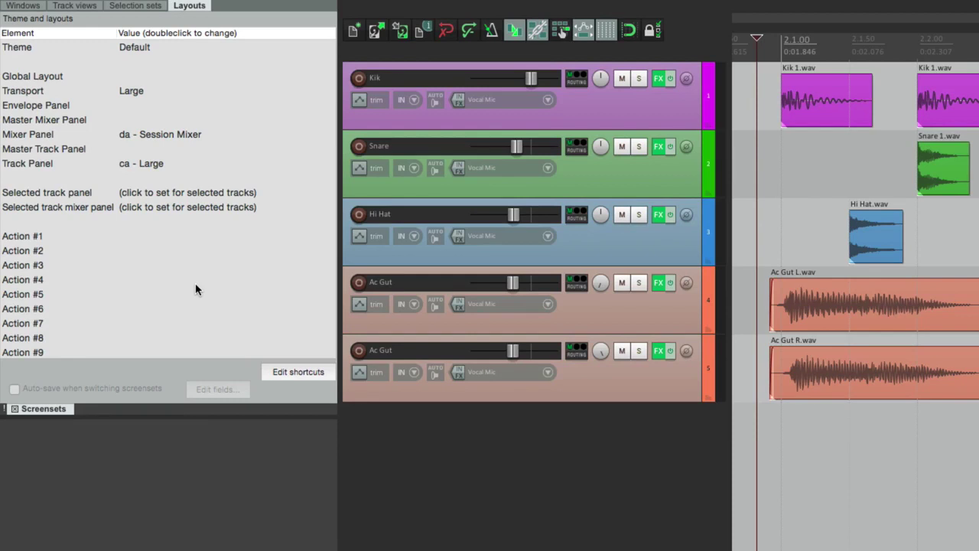
In the theme and layouts list, try the Default_4.0 theme and switch the Theme element to IMPERIAL 24
left_click(139, 48)
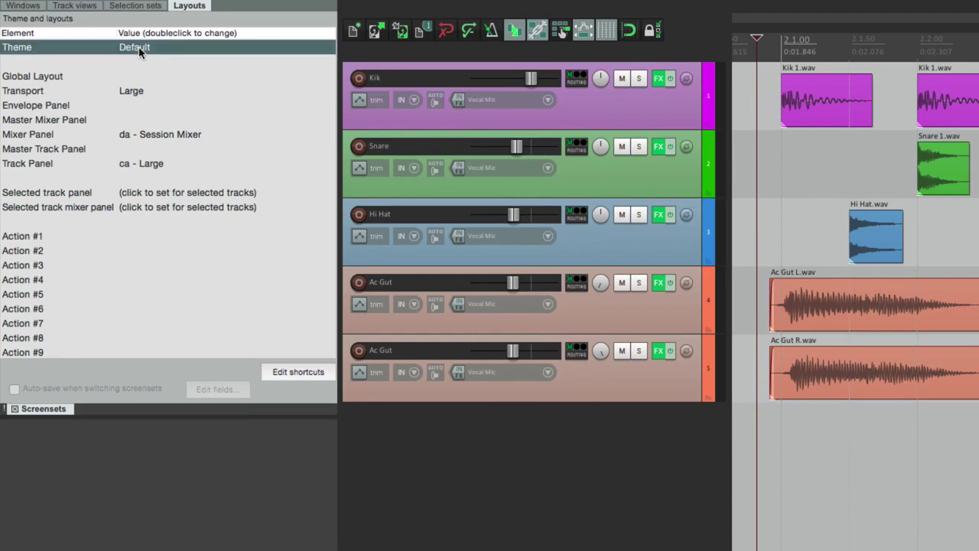
double_click(139, 51)
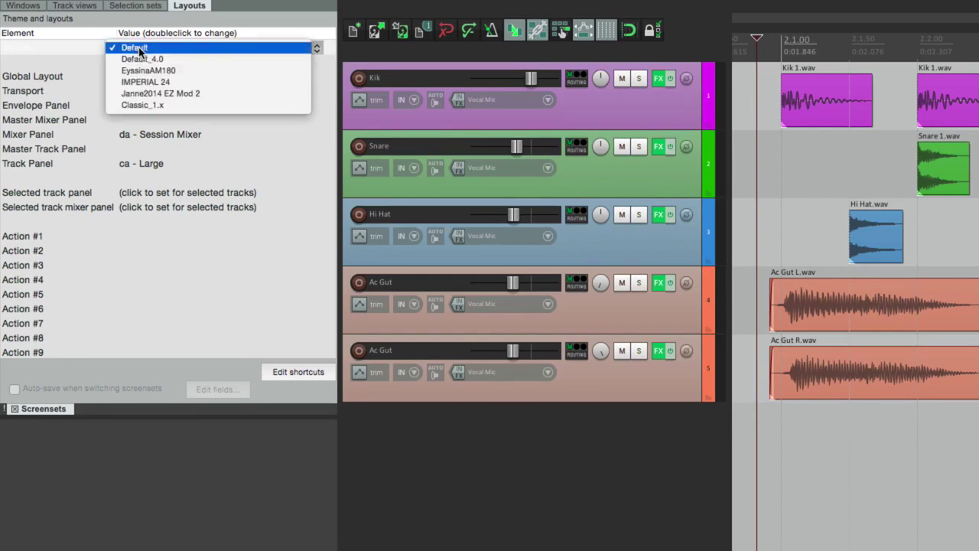
left_click(179, 61)
double_click(192, 50)
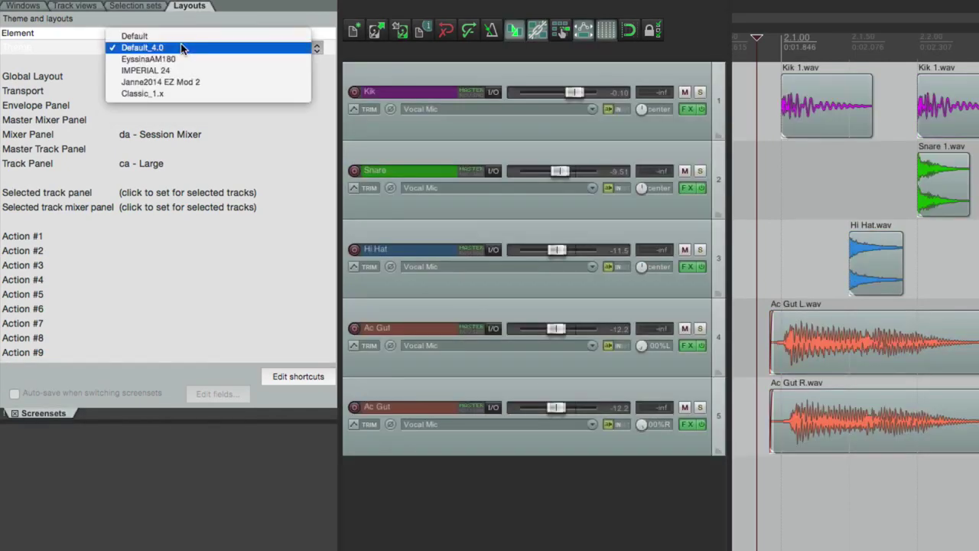
left_click(191, 70)
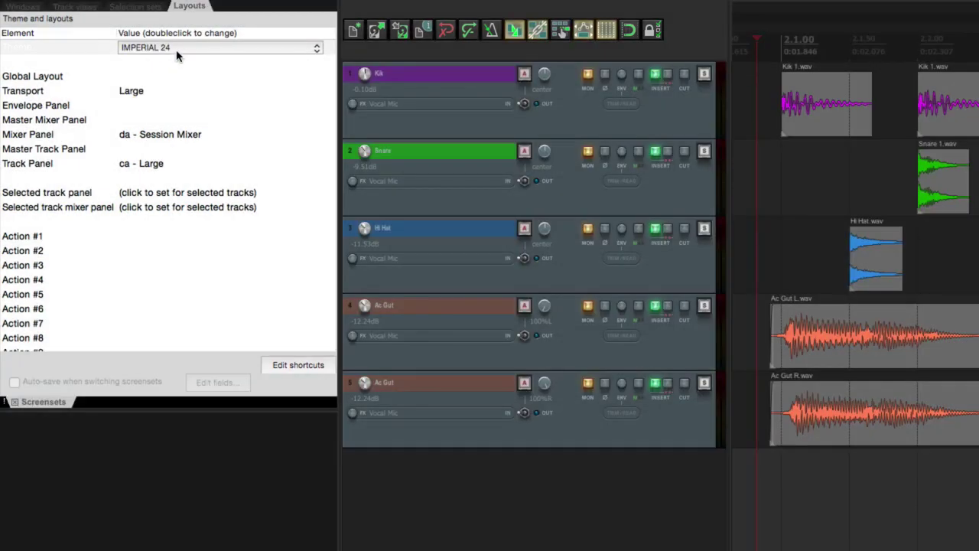
Set the Theme element in the layouts list back to Default
double_click(185, 51)
left_click(190, 13)
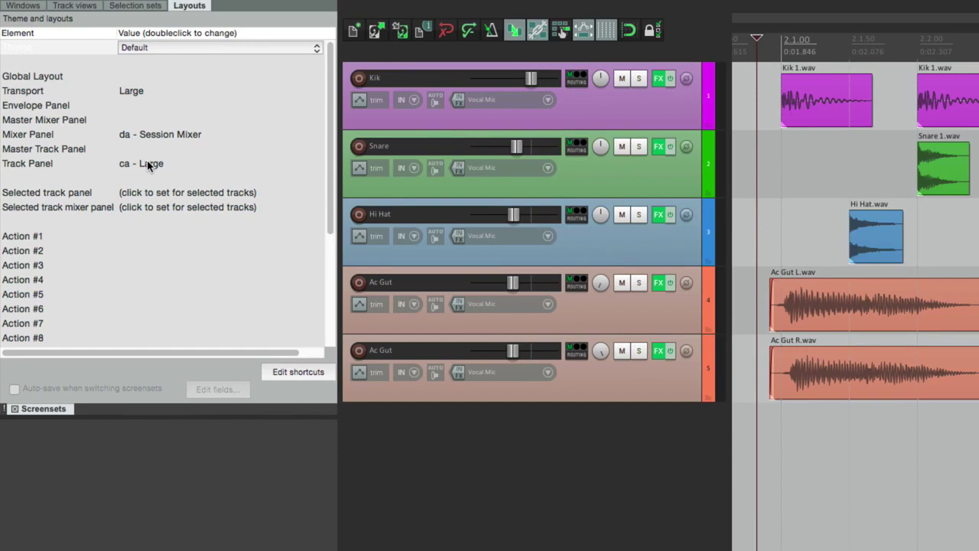
key("Return")
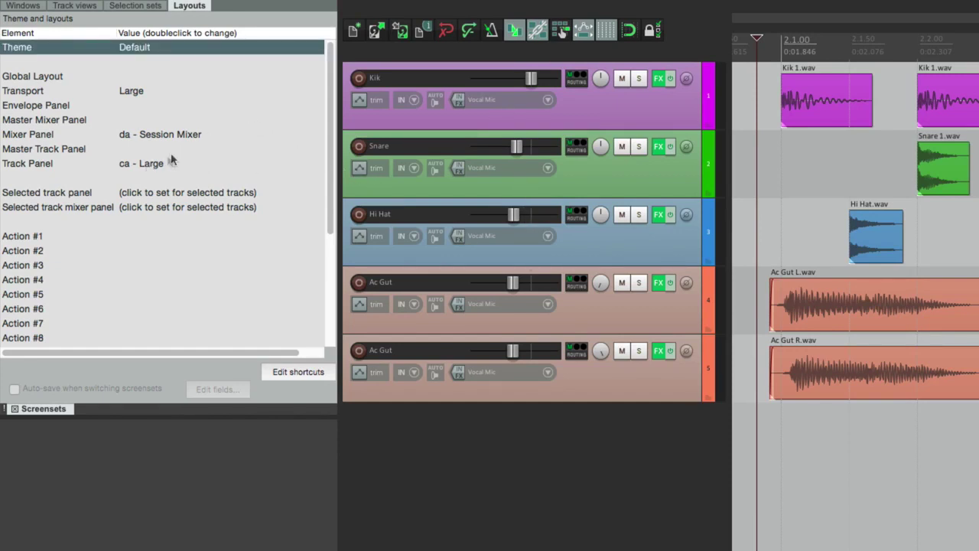
Try the aa - Standard layout for the Track Panel, and change it to ab --- Standard + value readouts
left_click(163, 165)
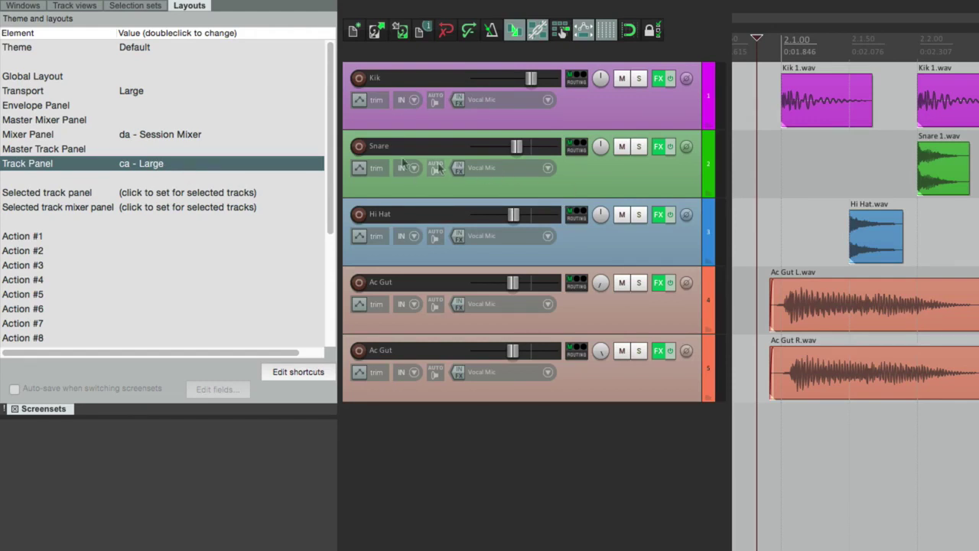
double_click(154, 168)
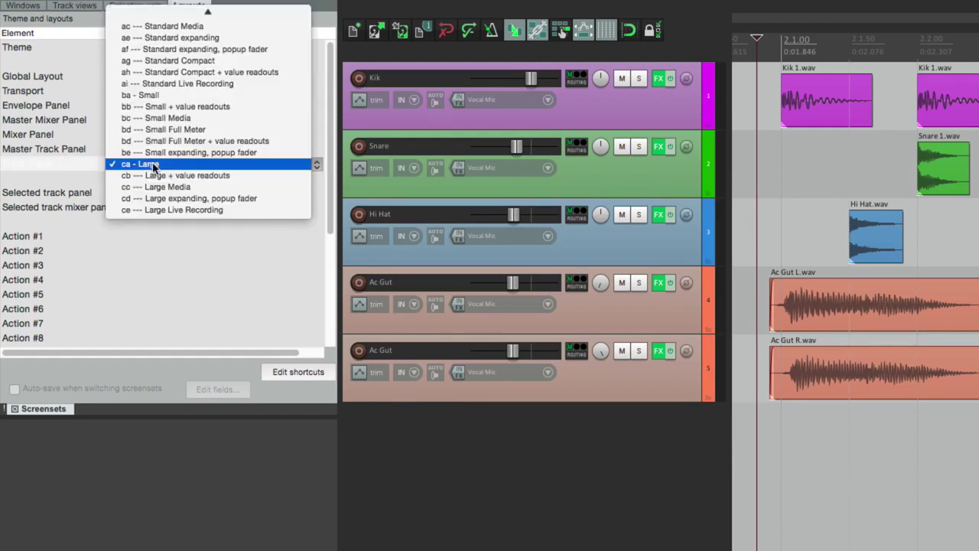
mouse_move(220, 21)
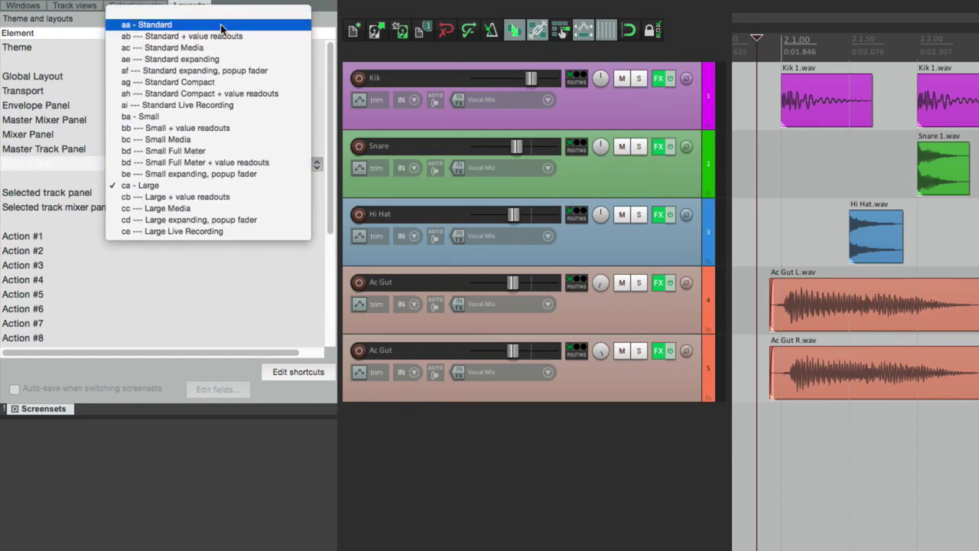
left_click(221, 25)
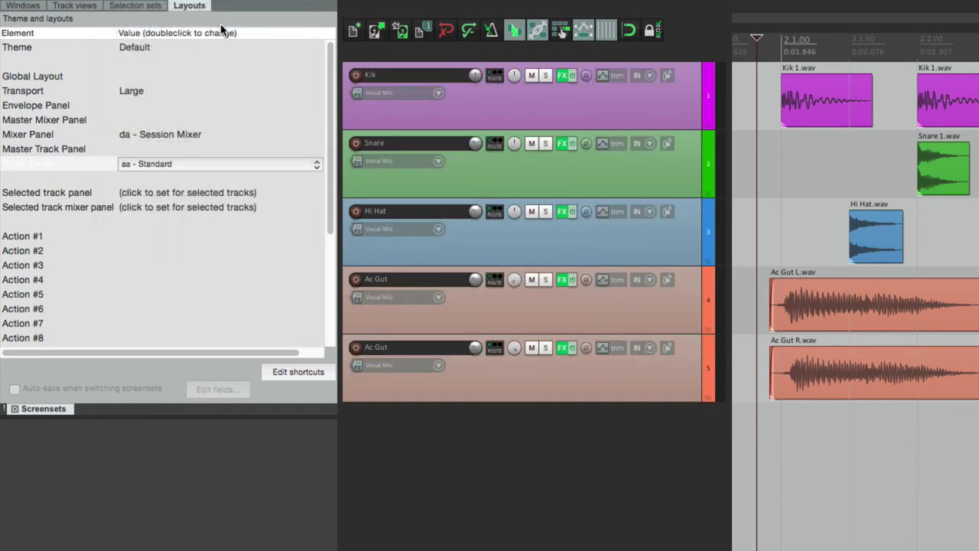
double_click(185, 164)
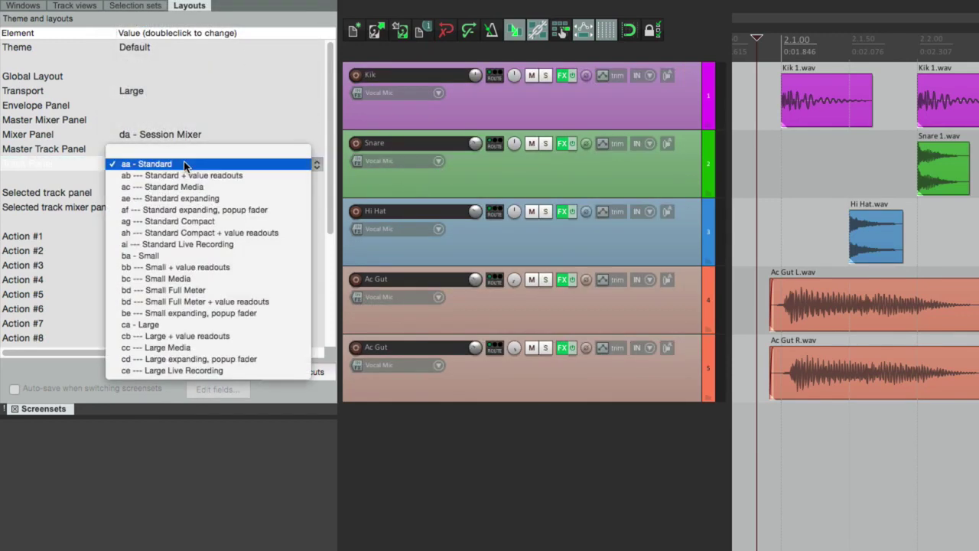
left_click(205, 175)
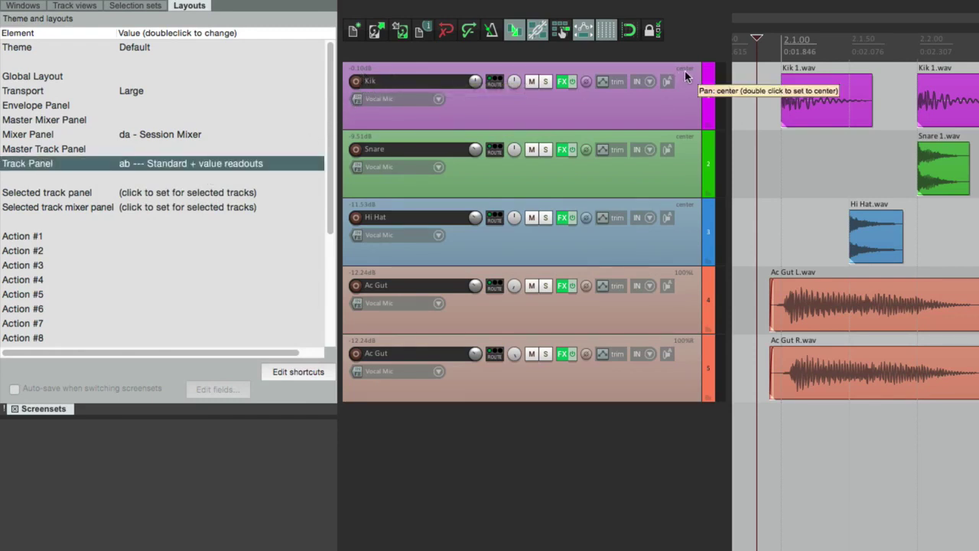
Try the ac --- Standard Media, ae --- Standard expanding and af --- Standard expanding, popup fader layouts for the Track Panel
double_click(190, 164)
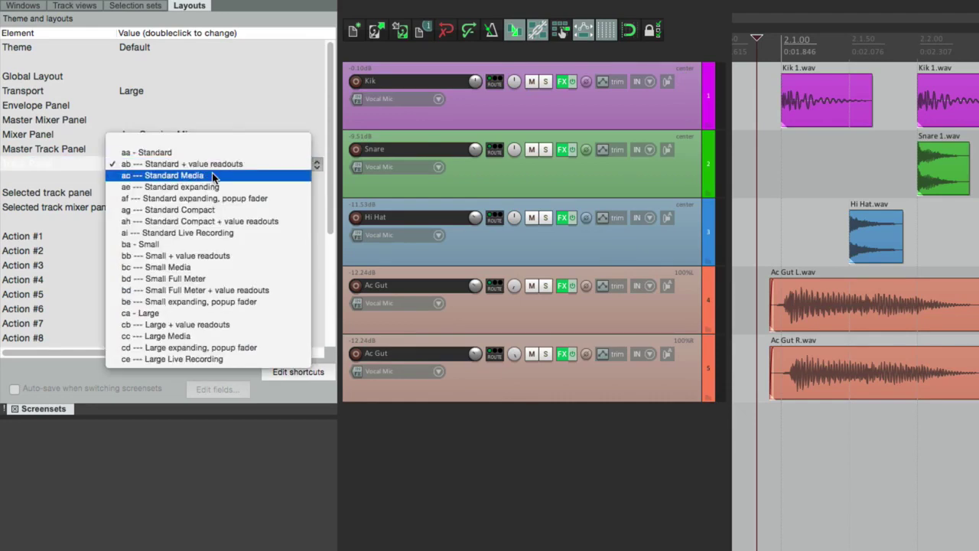
left_click(212, 173)
left_click(210, 165)
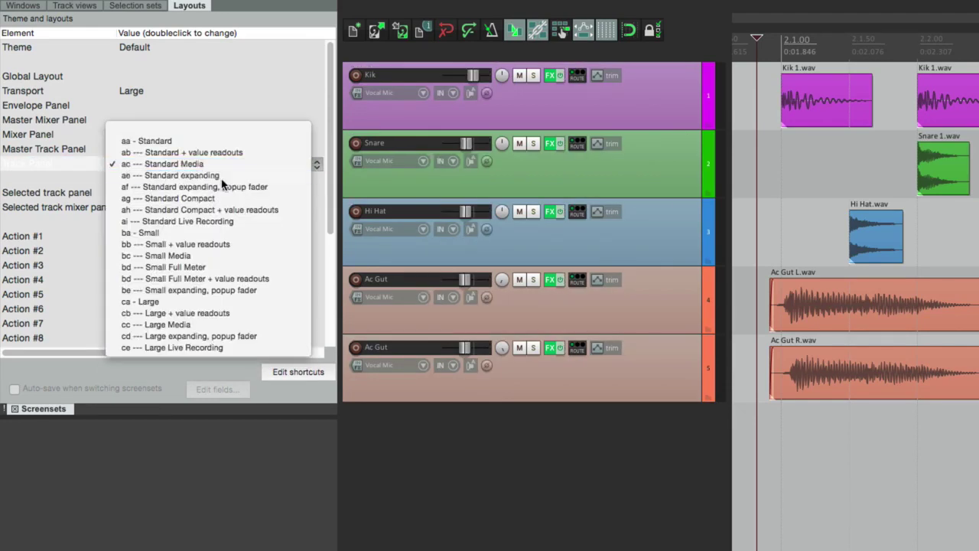
left_click(218, 183)
left_click(213, 169)
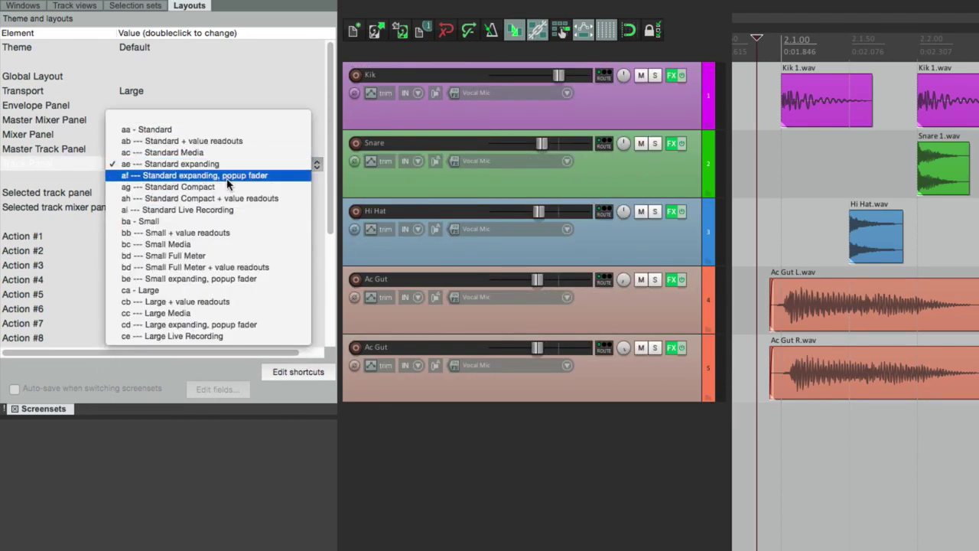
left_click(228, 176)
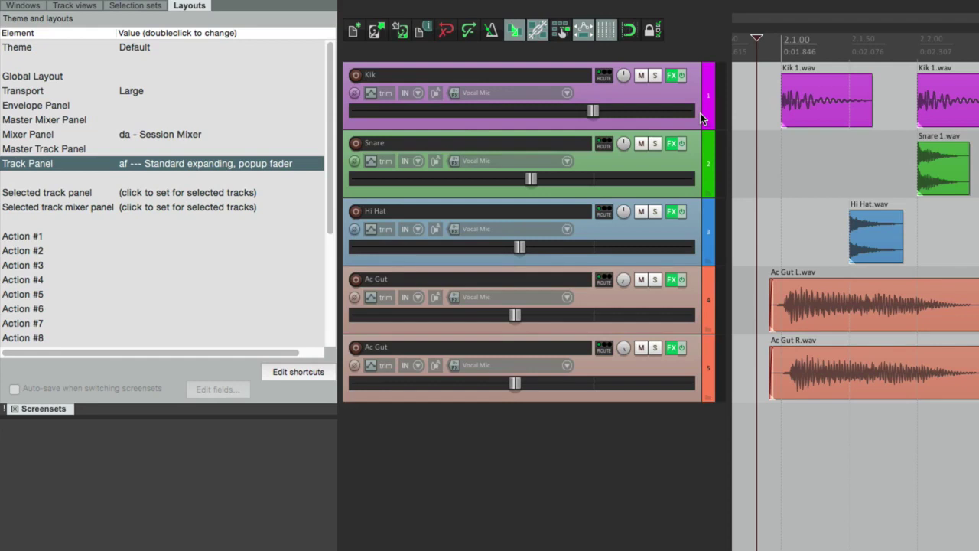
Try the bd --- Small Full Meter layout for the Track Panel and play the project briefly to check the track meters
double_click(302, 164)
left_click(253, 163)
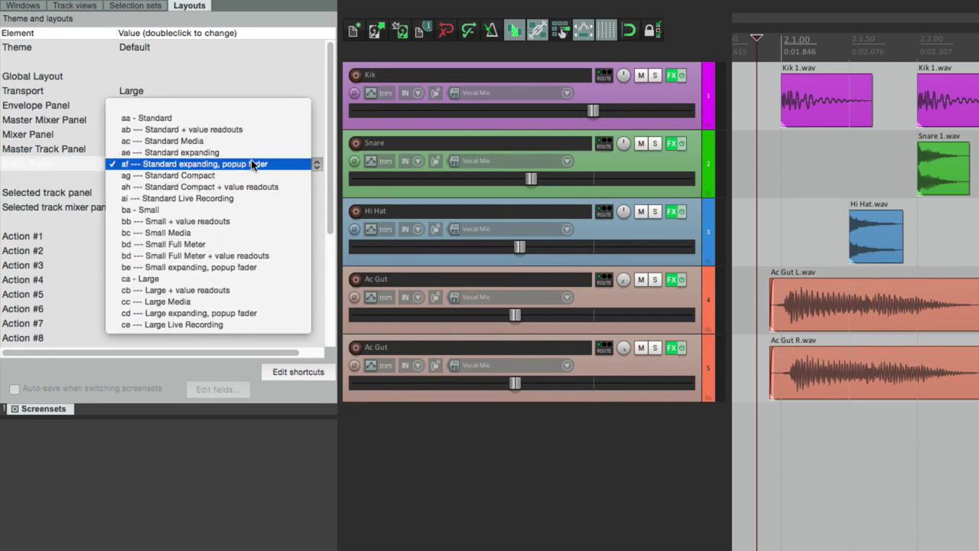
left_click(252, 244)
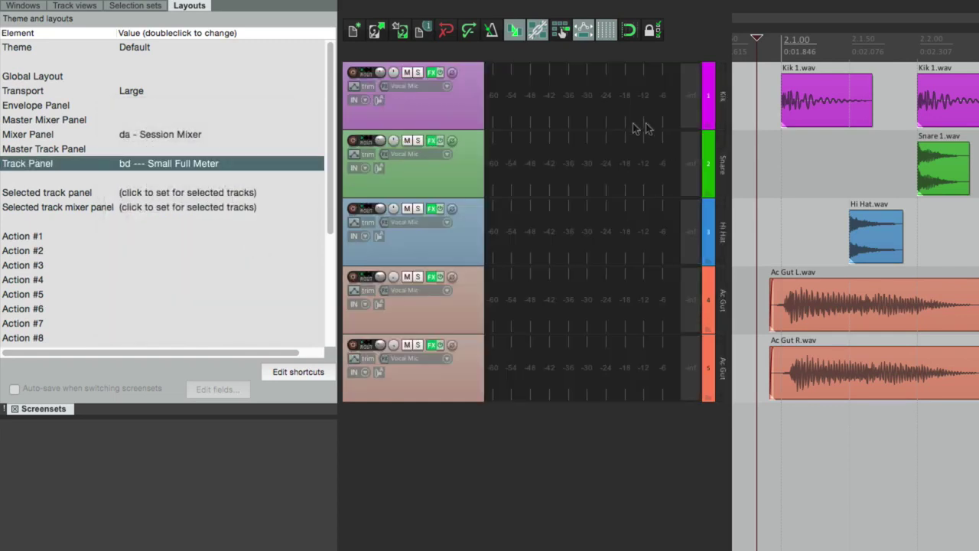
left_click(760, 401)
key("space")
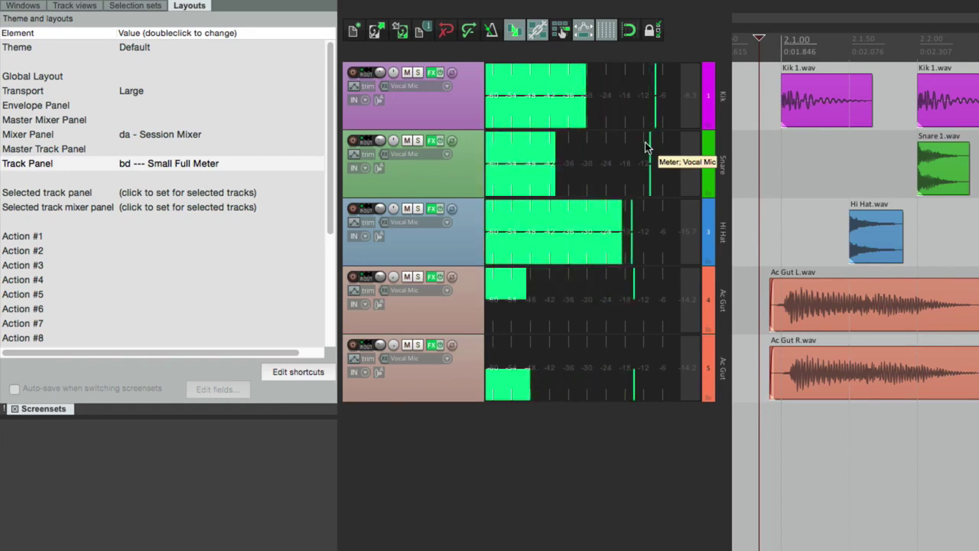
key("space")
Set the Track Panel layout to ca - Large and show the Mixer
double_click(213, 165)
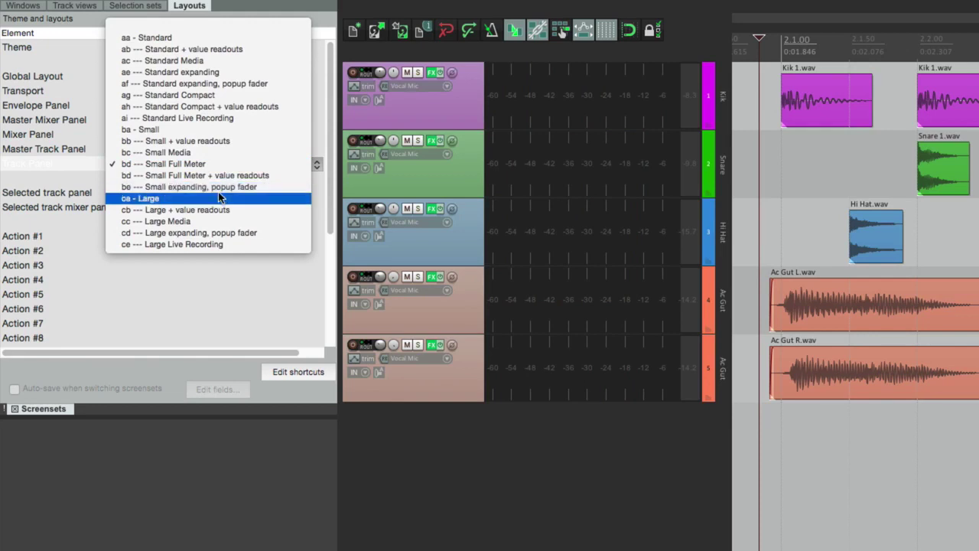
left_click(220, 198)
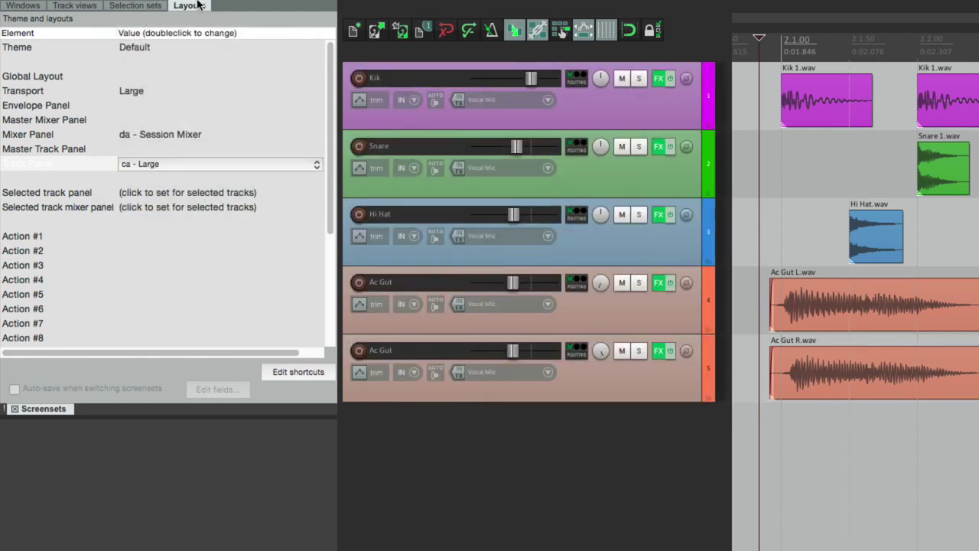
mouse_move(200, 3)
left_click(170, 8)
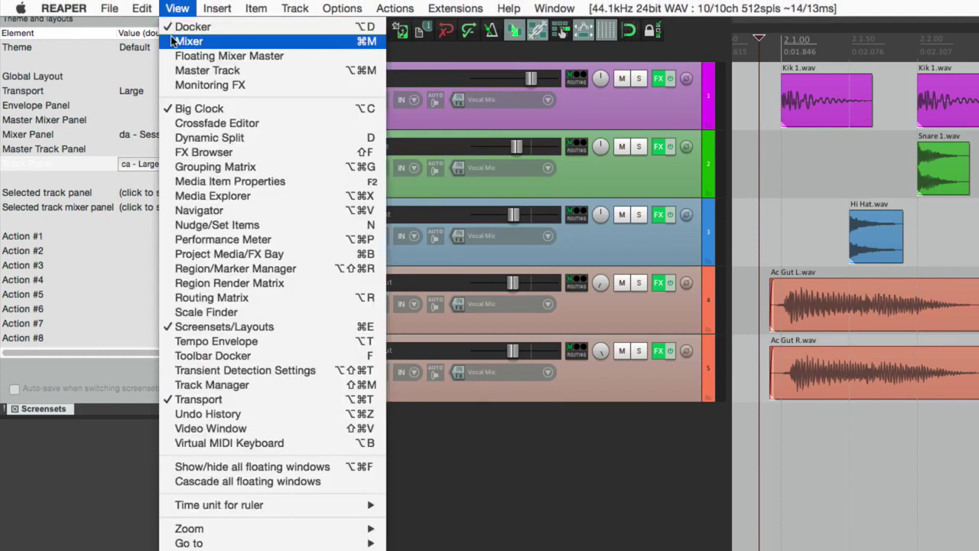
left_click(183, 41)
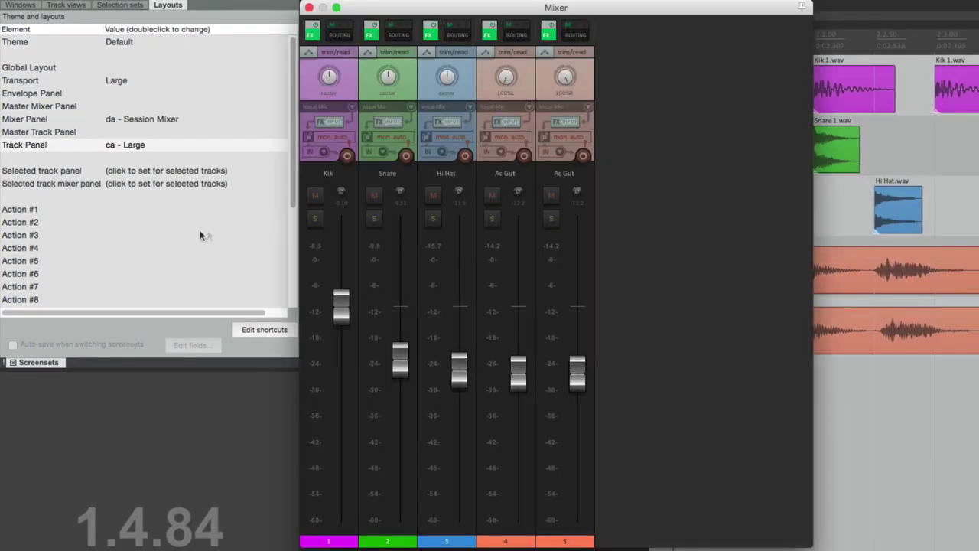
Try the aa - Standard and ab --- Standard Sidebar layouts for the Mixer Panel
double_click(150, 118)
left_click(149, 119)
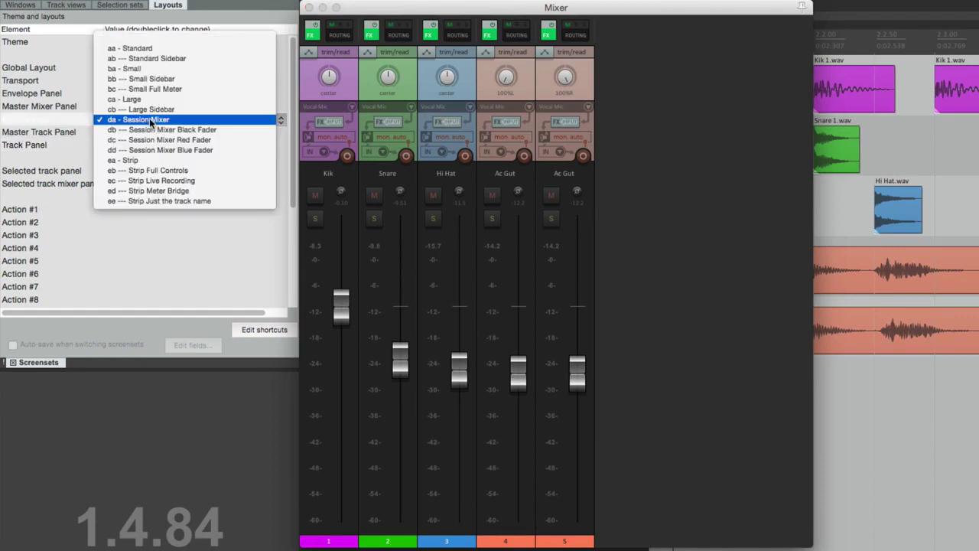
left_click(153, 49)
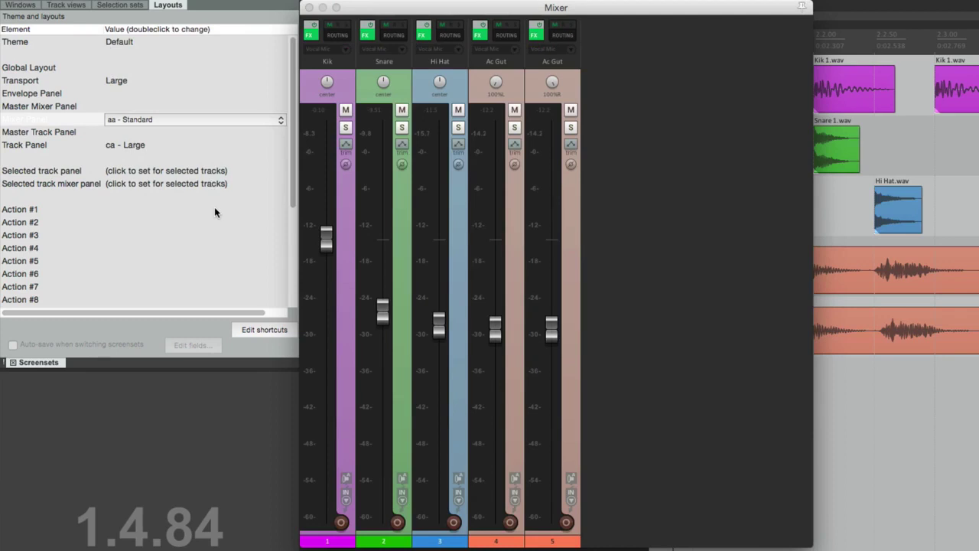
left_click(167, 121)
left_click(184, 130)
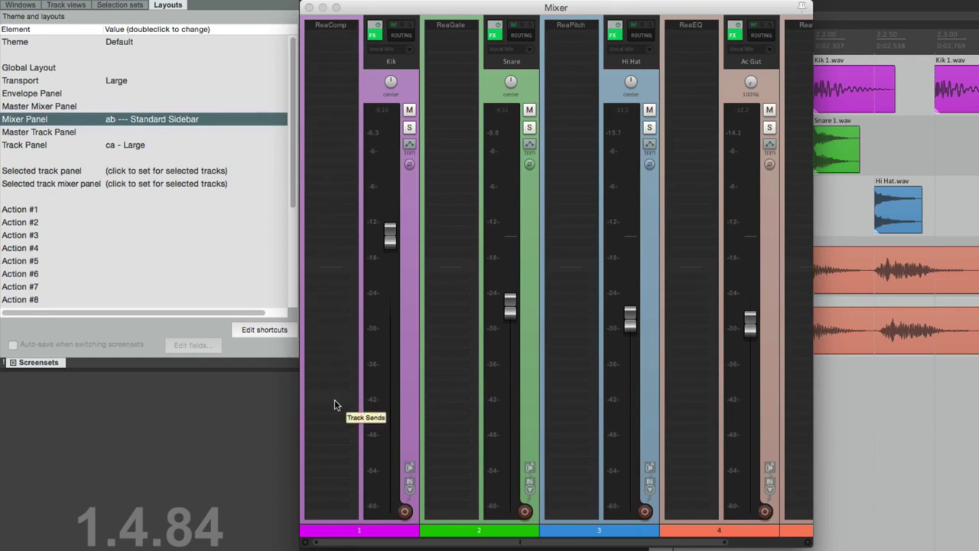
Try the ba - Small and bb --- Small Sidebar layouts for the Mixer Panel
double_click(177, 122)
left_click(182, 130)
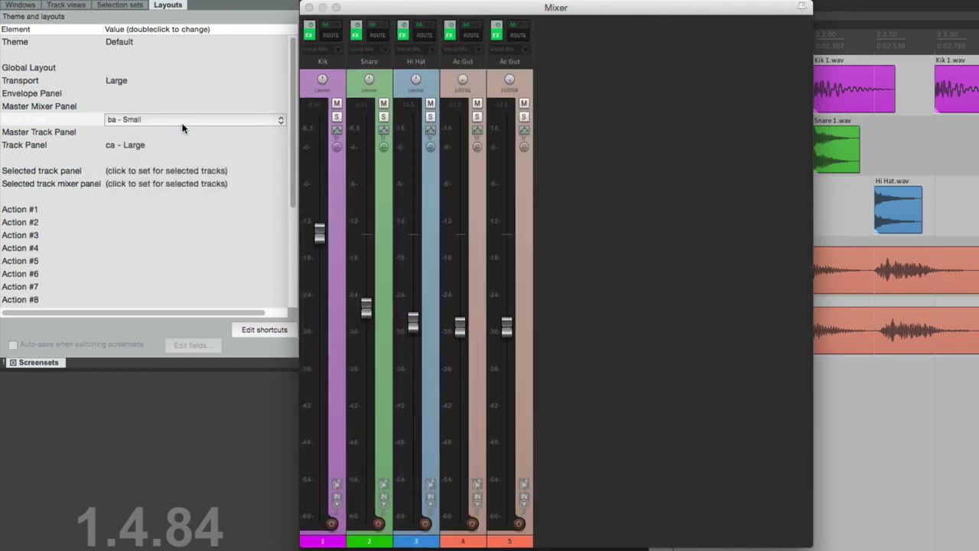
left_click(184, 121)
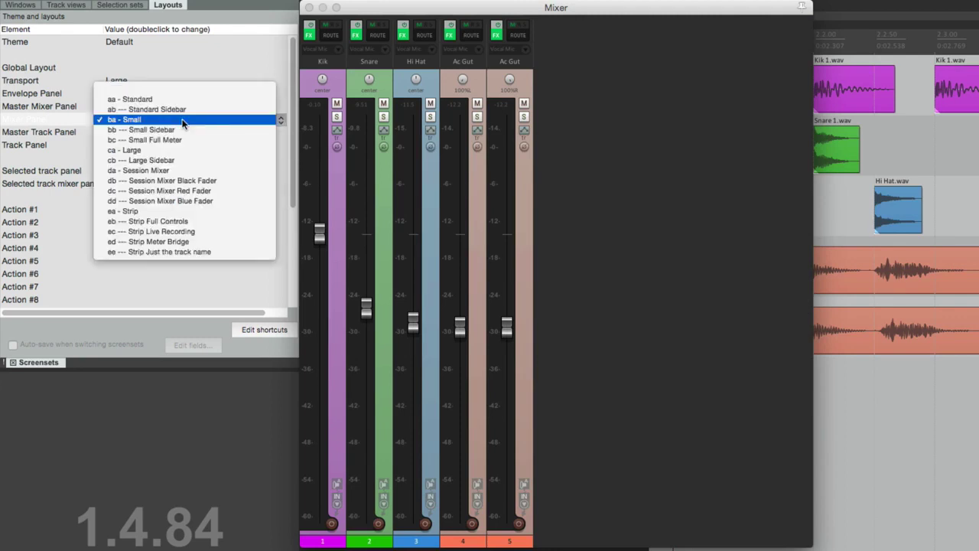
left_click(201, 131)
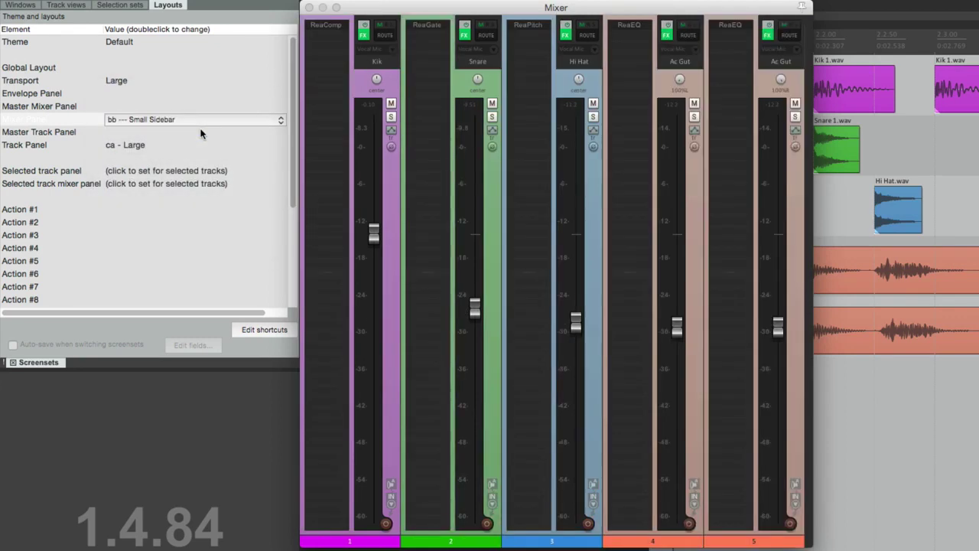
Try the bc --- Small Full Meter layout for the Mixer Panel and play the project briefly to check the meters
left_click(194, 127)
left_click(193, 129)
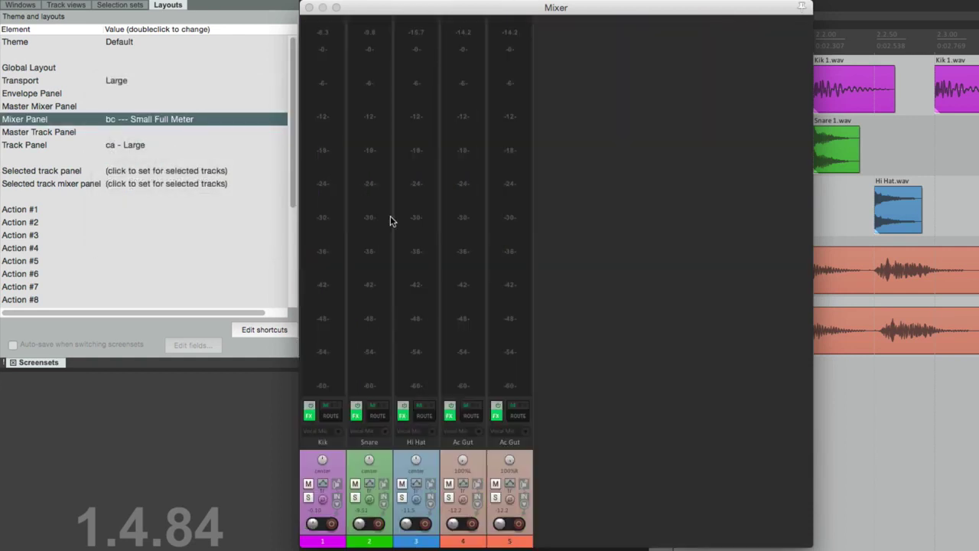
left_click(390, 221)
key("space")
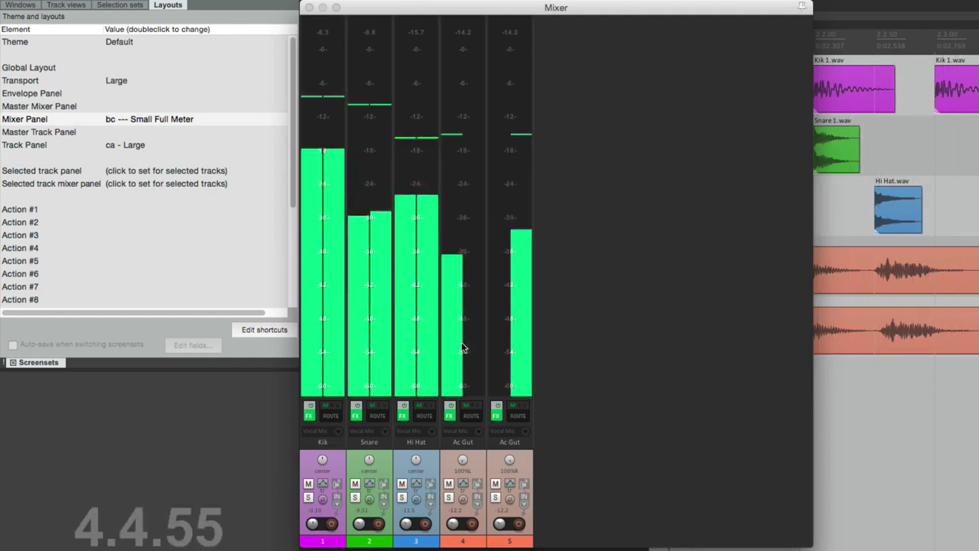
key("space")
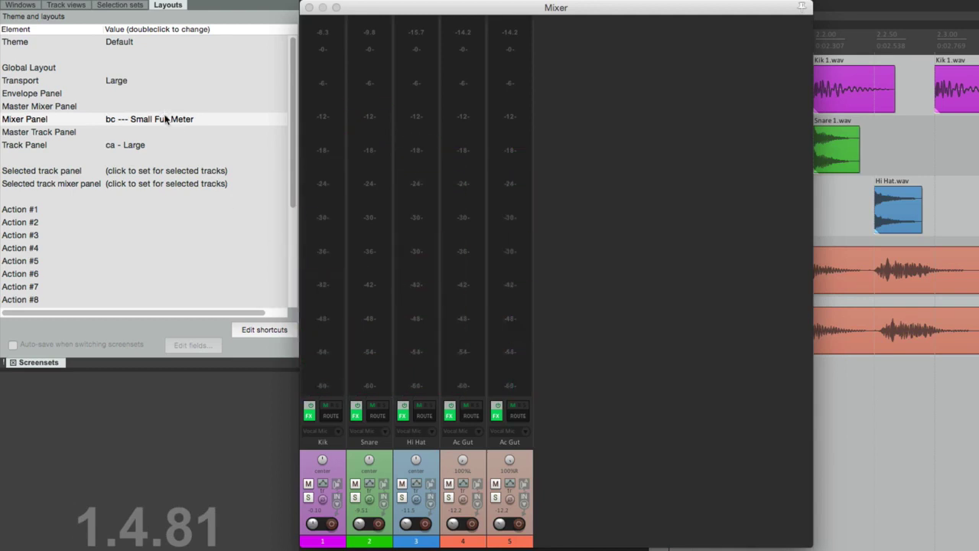
Try the ca - Large, cb --- Large Sidebar and da - Session Mixer layouts for the Mixer Panel
double_click(166, 119)
left_click(183, 134)
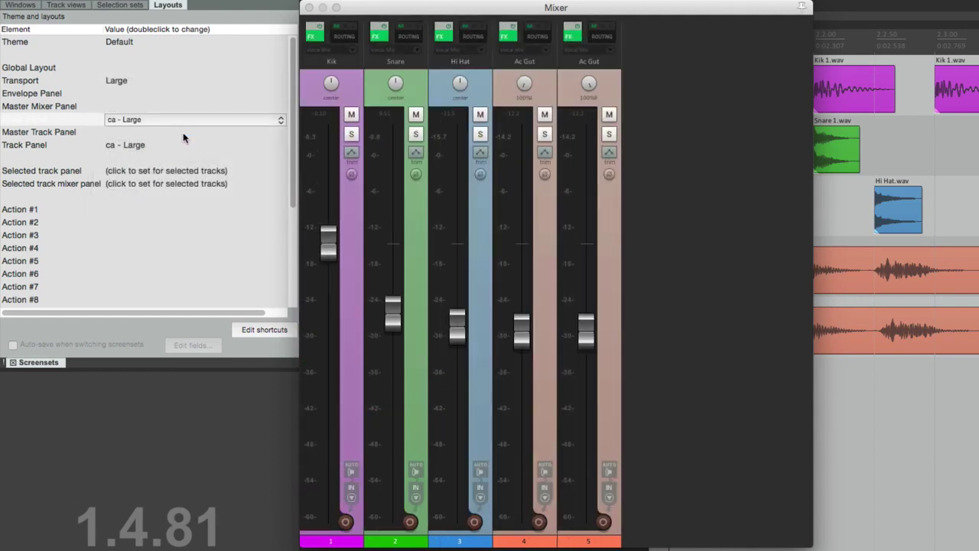
left_click(167, 123)
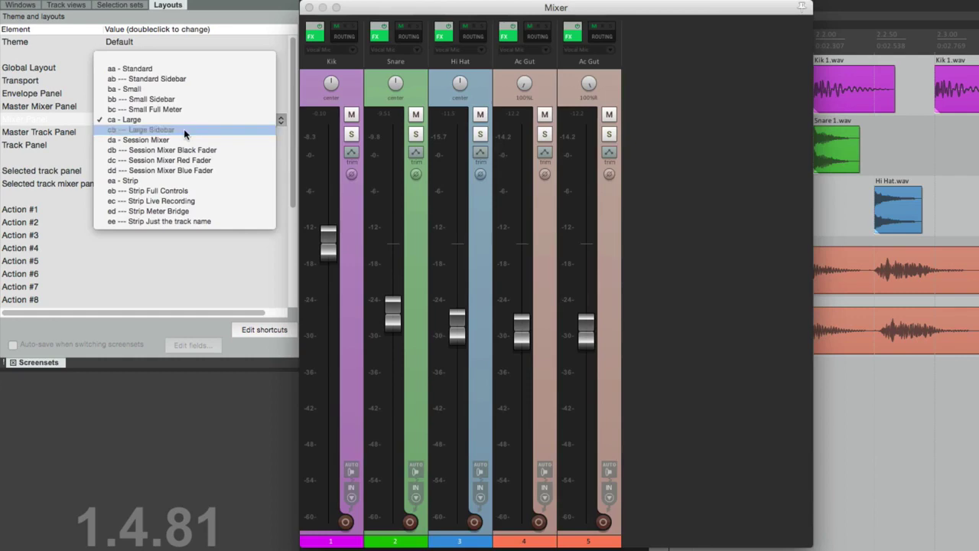
left_click(183, 129)
left_click(188, 121)
left_click(197, 127)
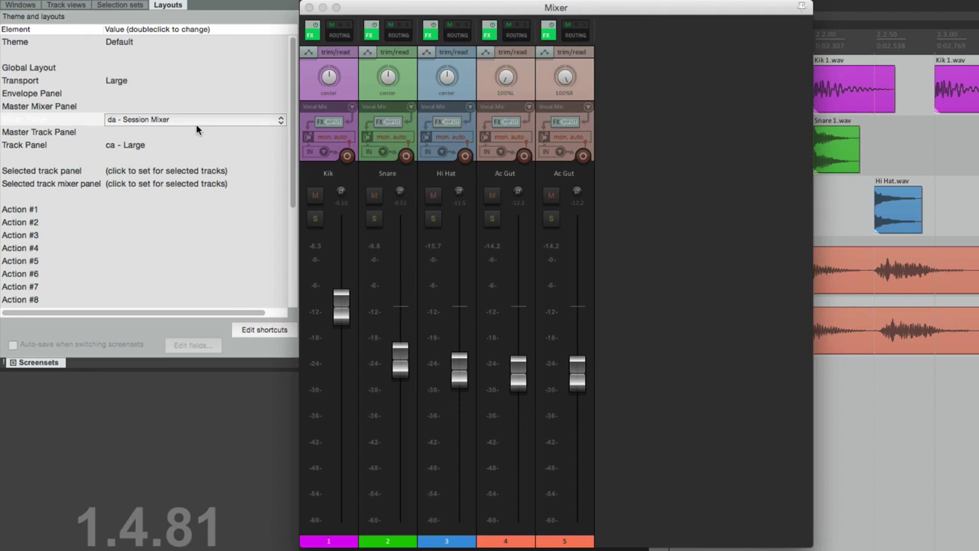
Try the Session Mixer Black Fader, Session Mixer Red Fader and Session Mixer Blue Fader layouts for the Mixer Panel
double_click(191, 120)
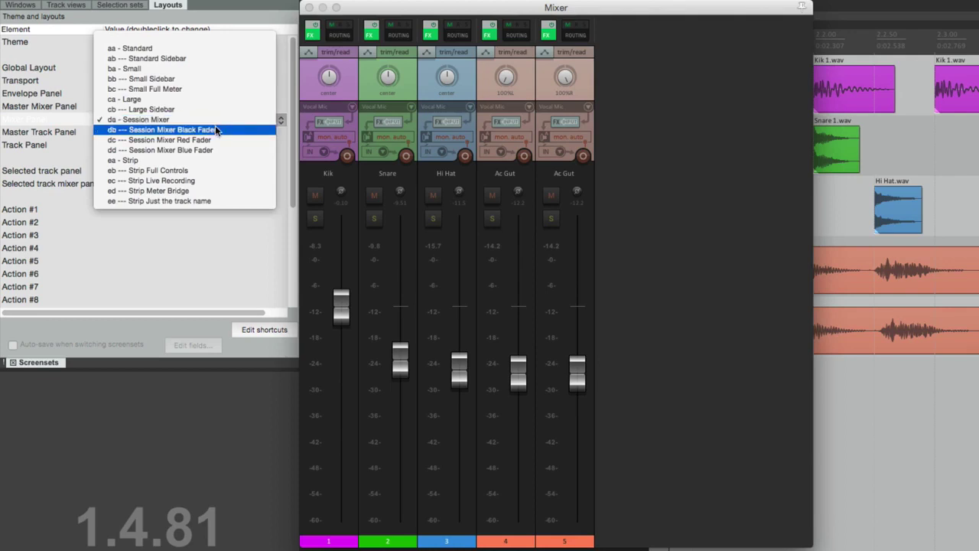
left_click(215, 129)
double_click(193, 118)
left_click(213, 130)
double_click(202, 120)
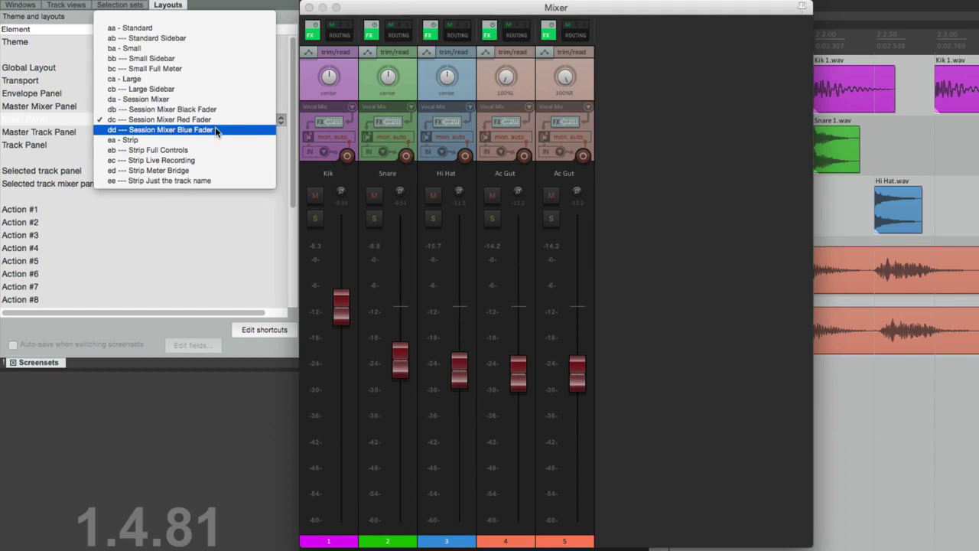
left_click(215, 129)
Try the ea - Strip layout for the Mixer Panel and play the project briefly to check its meters
double_click(223, 121)
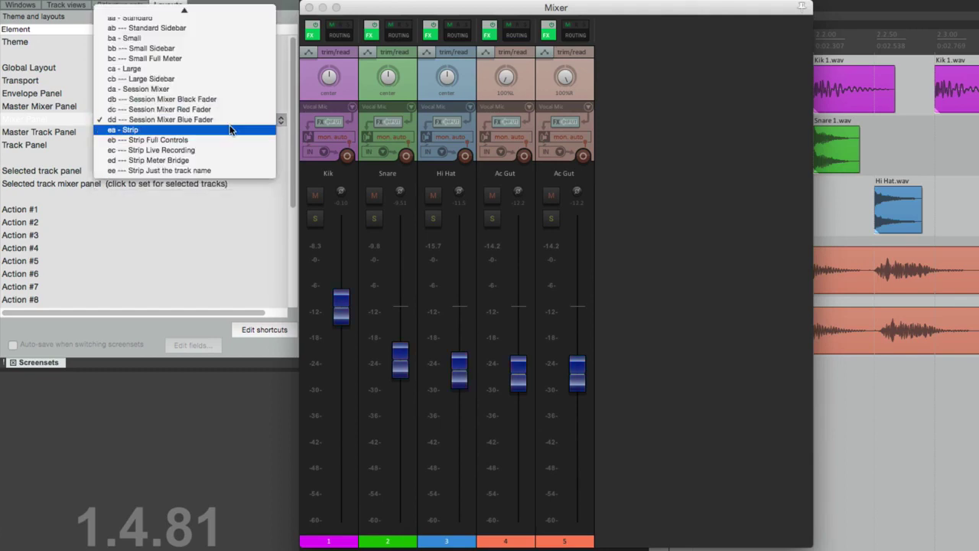
left_click(231, 131)
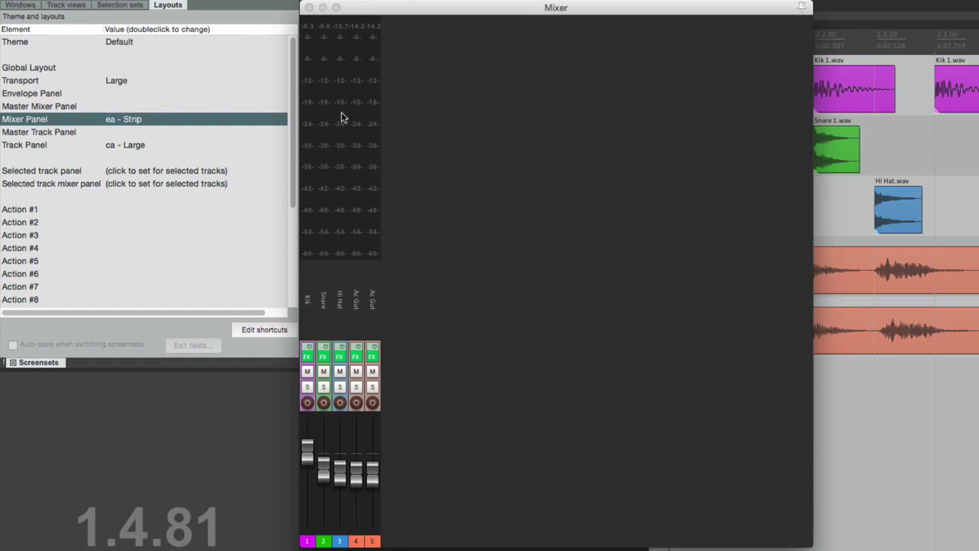
key("space")
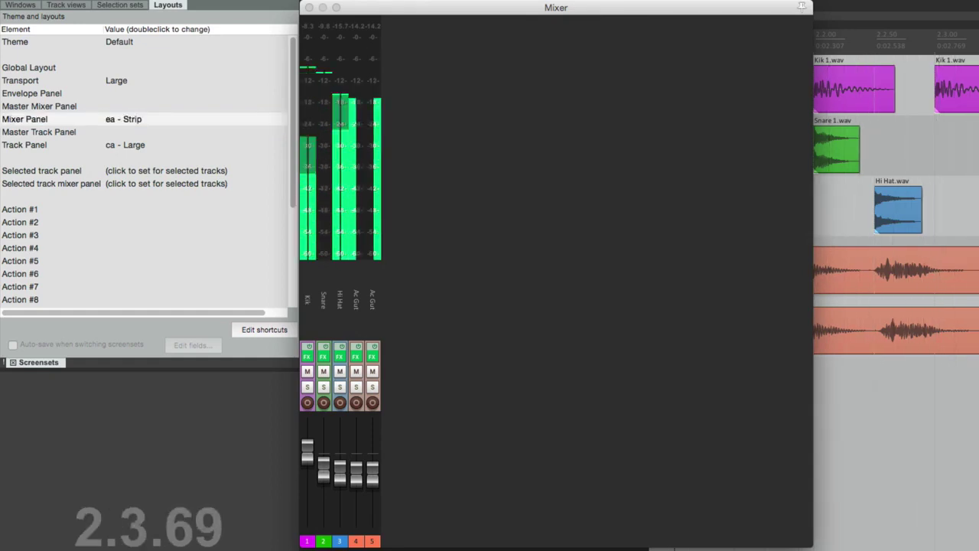
key("space")
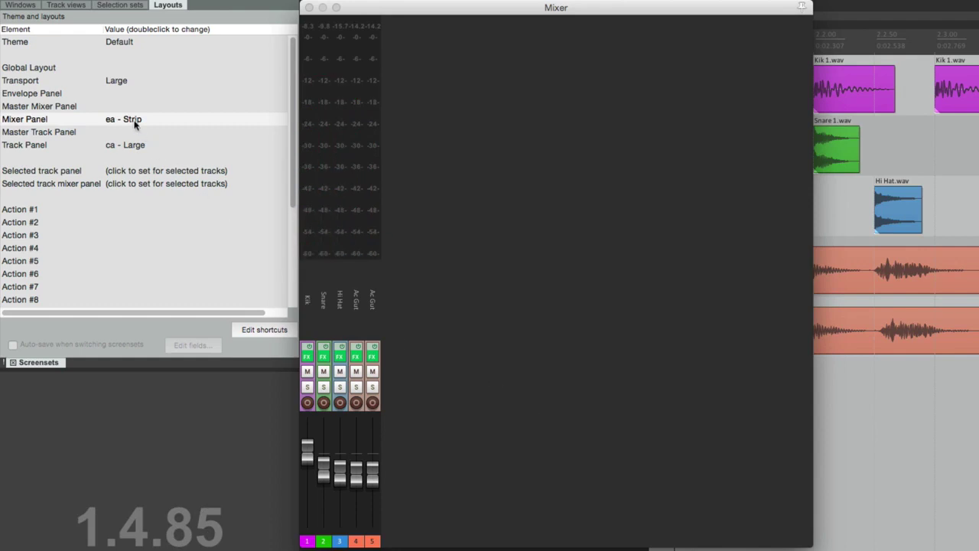
Try the Strip Full Controls and Strip Live Recording layouts for the Mixer Panel, and change it to ed --- Strip Meter Bridge
double_click(135, 121)
left_click(170, 131)
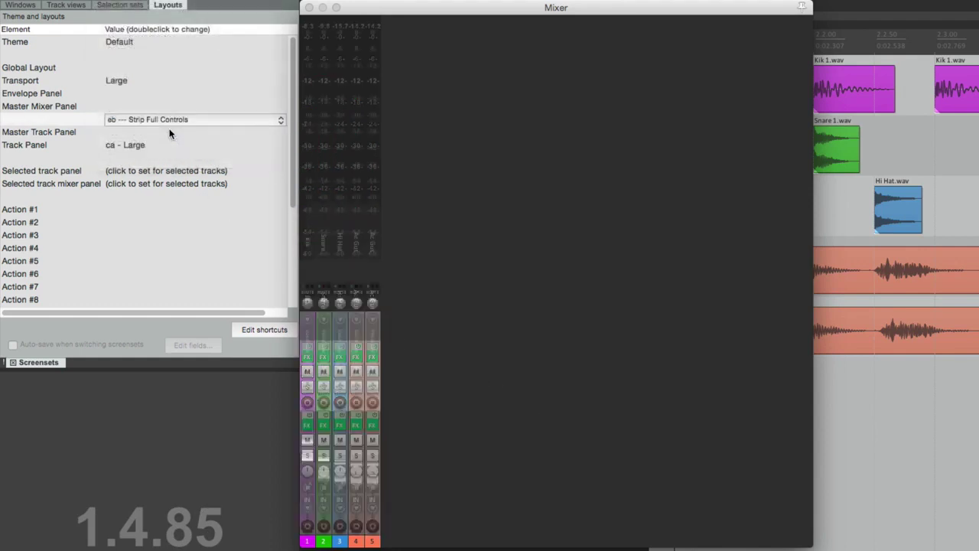
left_click(180, 119)
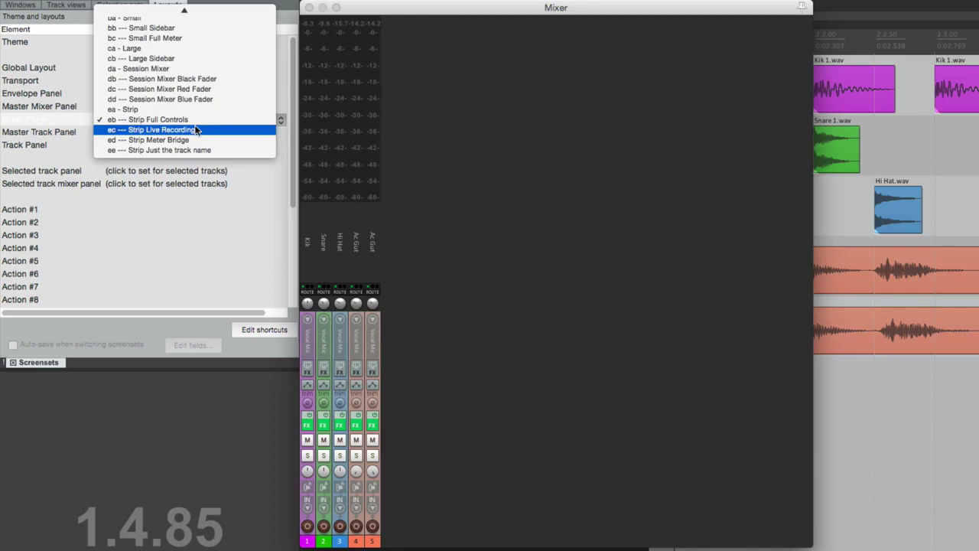
left_click(196, 130)
left_click(210, 124)
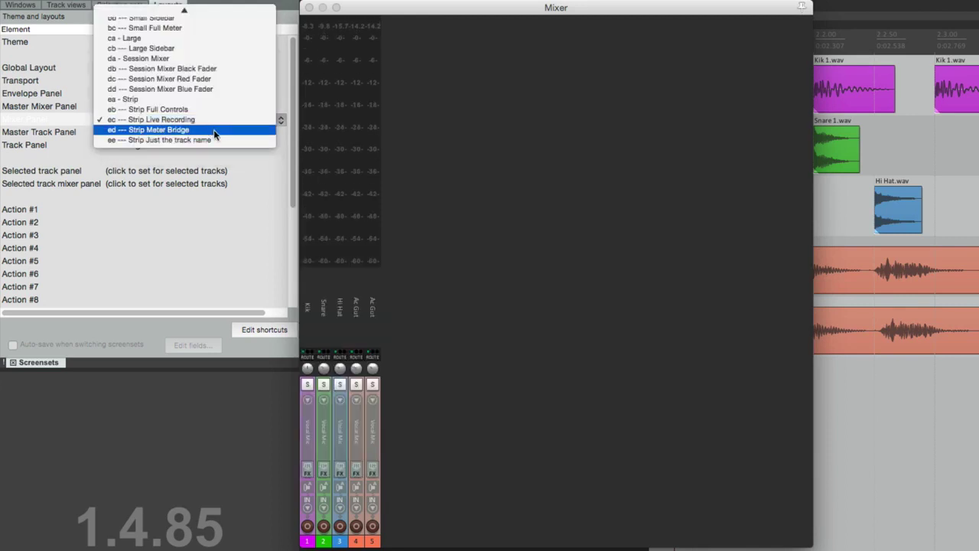
left_click(214, 132)
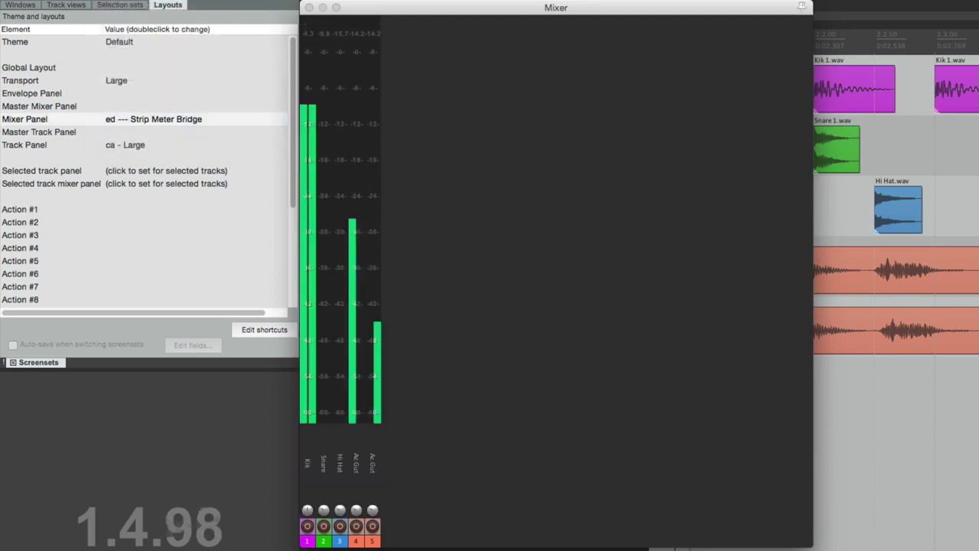
key("space")
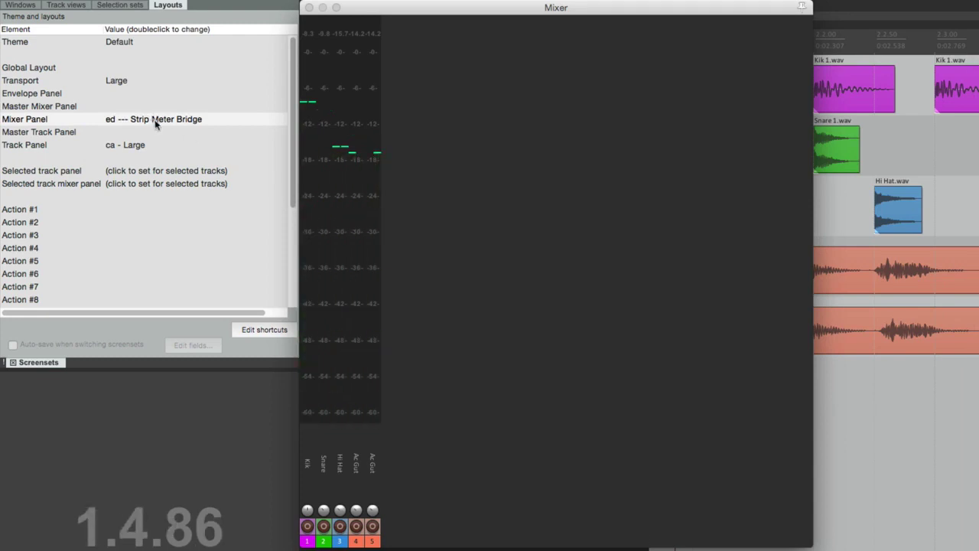
Try the ee --- Strip Just the track name layout for the Mixer Panel, and change it to da - Session Mixer
left_click(156, 124)
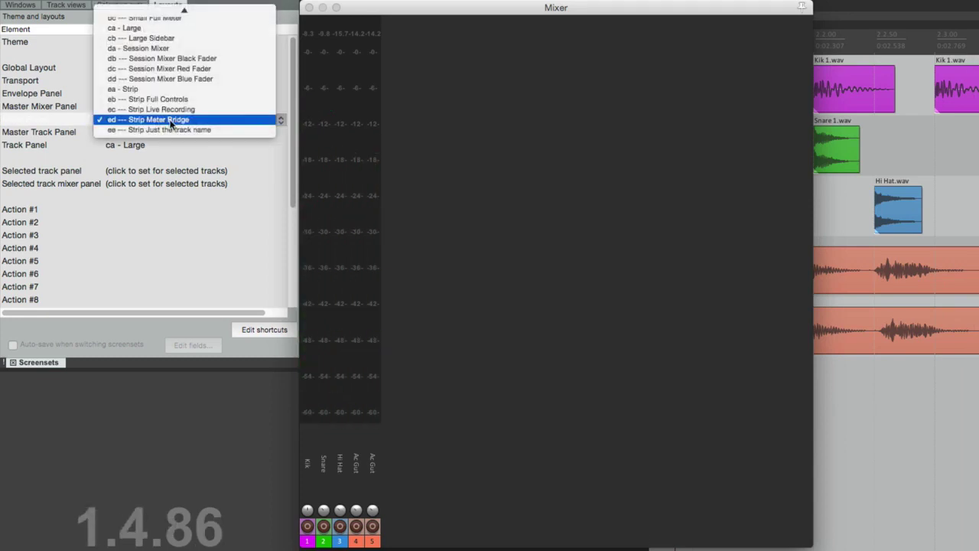
left_click(225, 131)
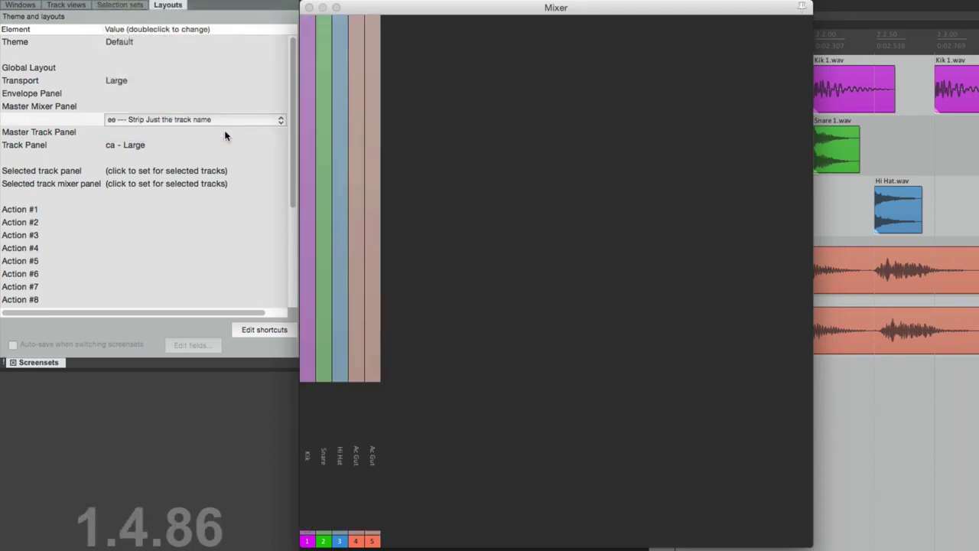
left_click(207, 121)
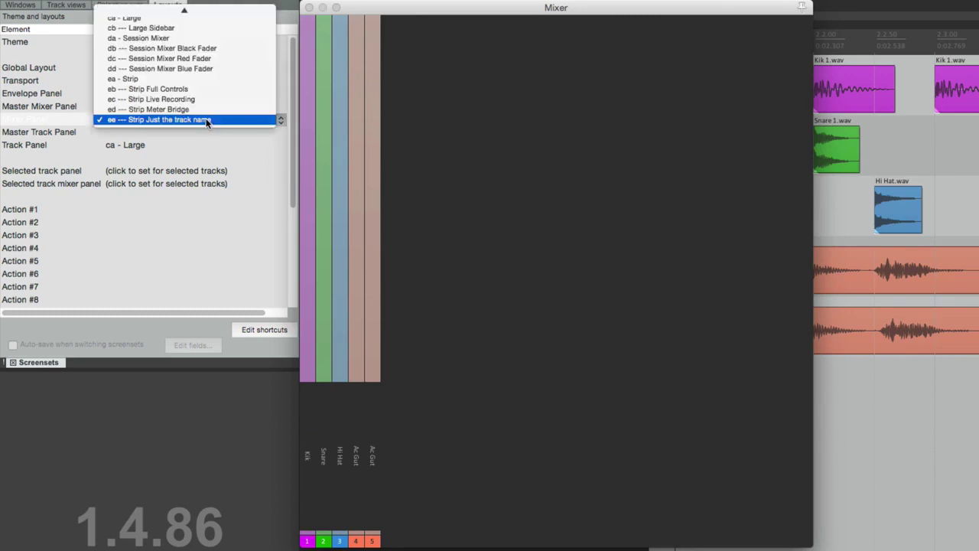
left_click(207, 38)
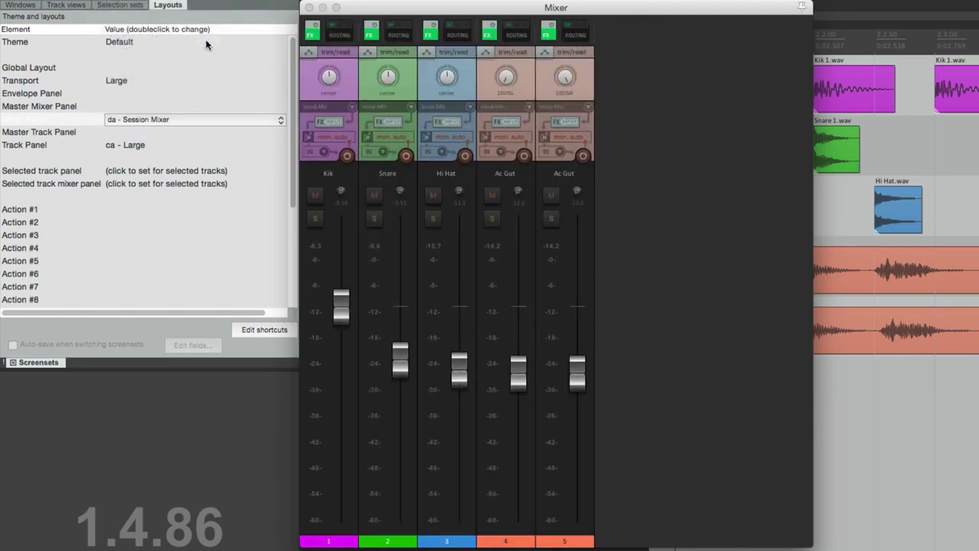
left_click(234, 225)
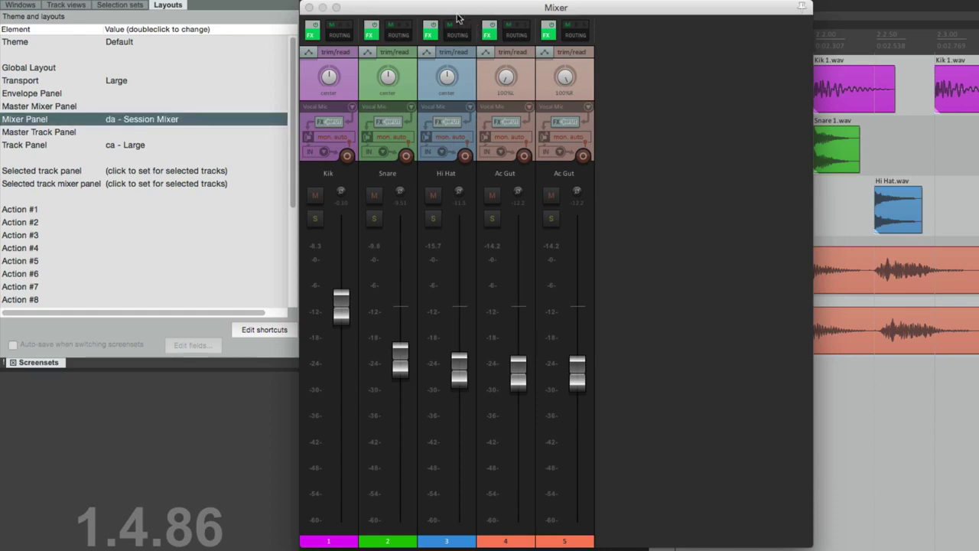
Extend the FX insert areas of individual mixer channels downward to different heights, and collapse them all together
left_click_drag(456, 14, 448, 243)
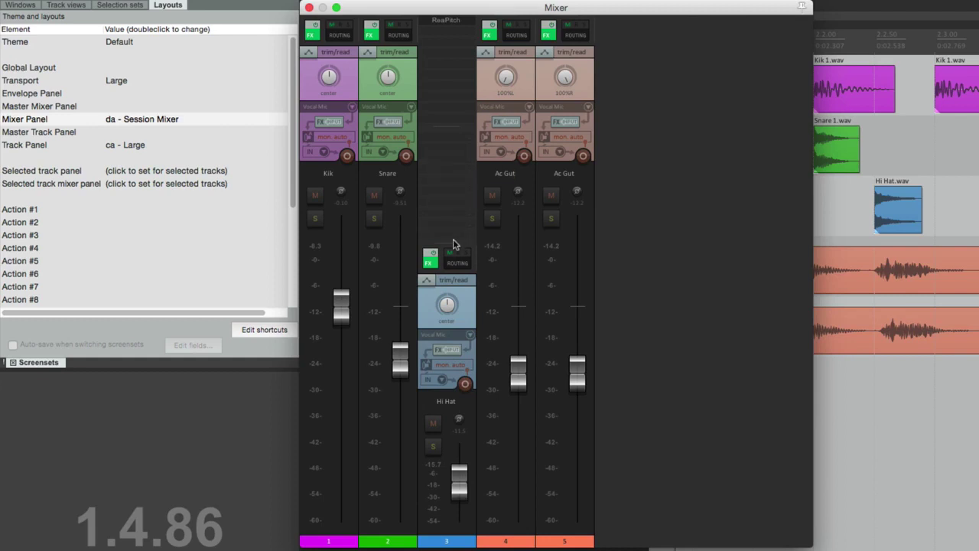
left_click_drag(454, 241, 458, 31)
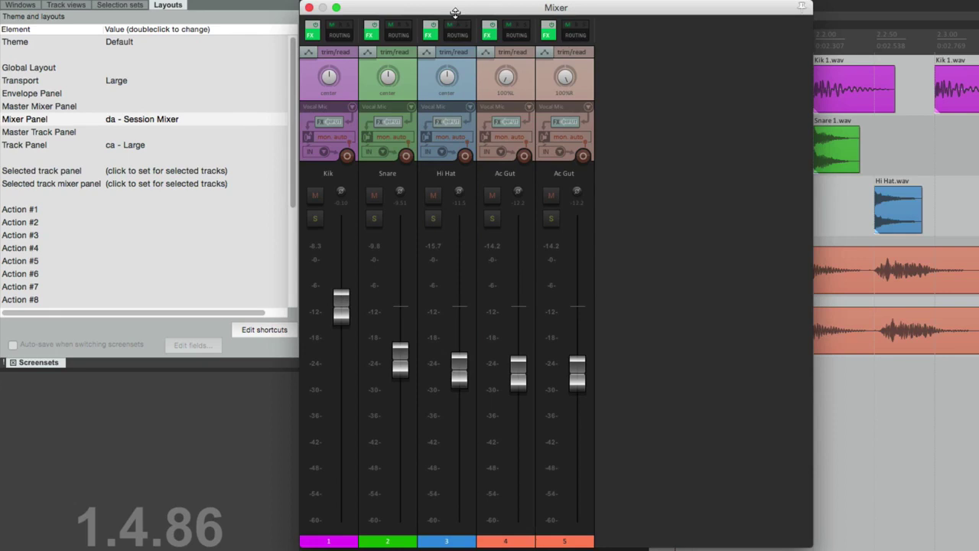
left_click_drag(346, 14, 329, 310)
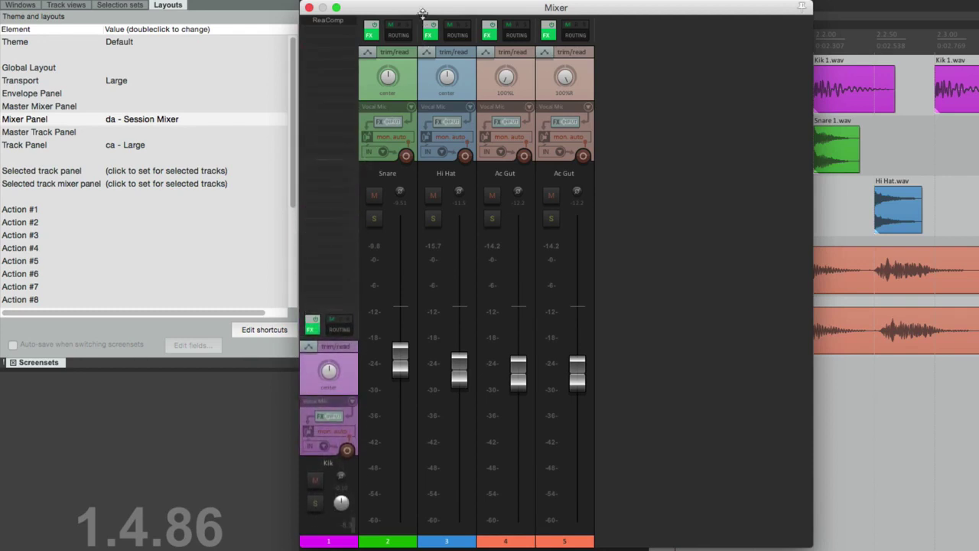
left_click_drag(401, 15, 393, 170)
left_click_drag(506, 22, 506, 183)
left_click_drag(575, 25, 570, 297)
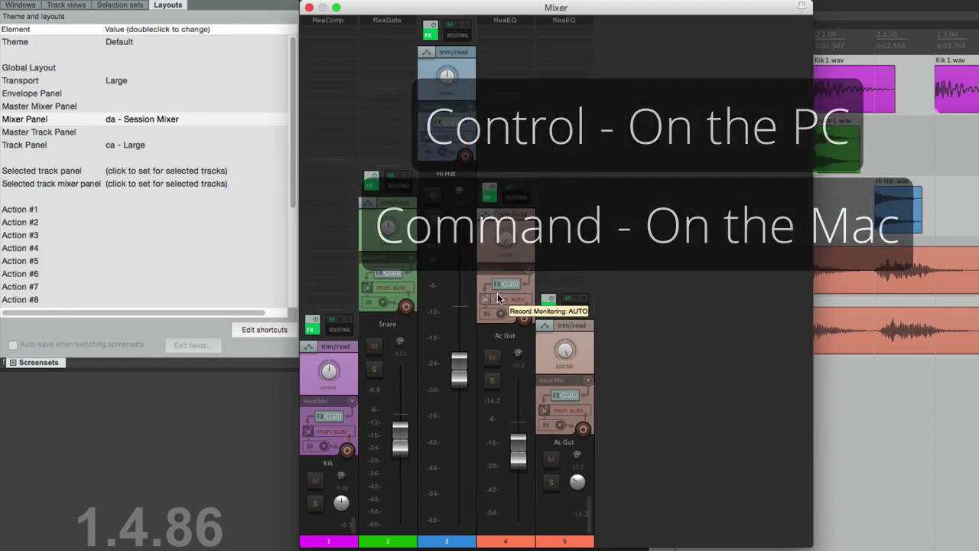
left_click_drag(505, 185, 524, 3)
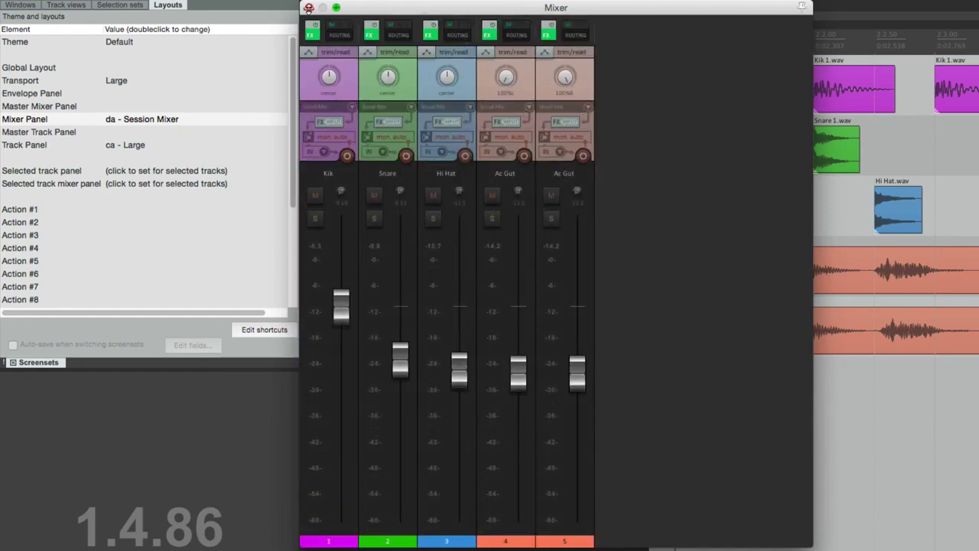
Close the mixer and set the selected track panel layout of the Kik, Snare and Hi Hat tracks to bd --- Small Full Meter
left_click(308, 8)
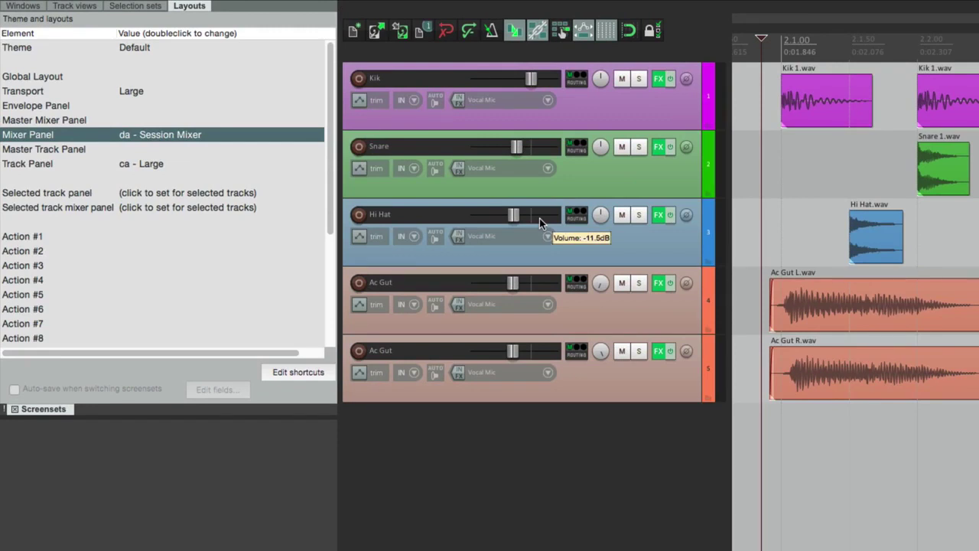
left_click(599, 121)
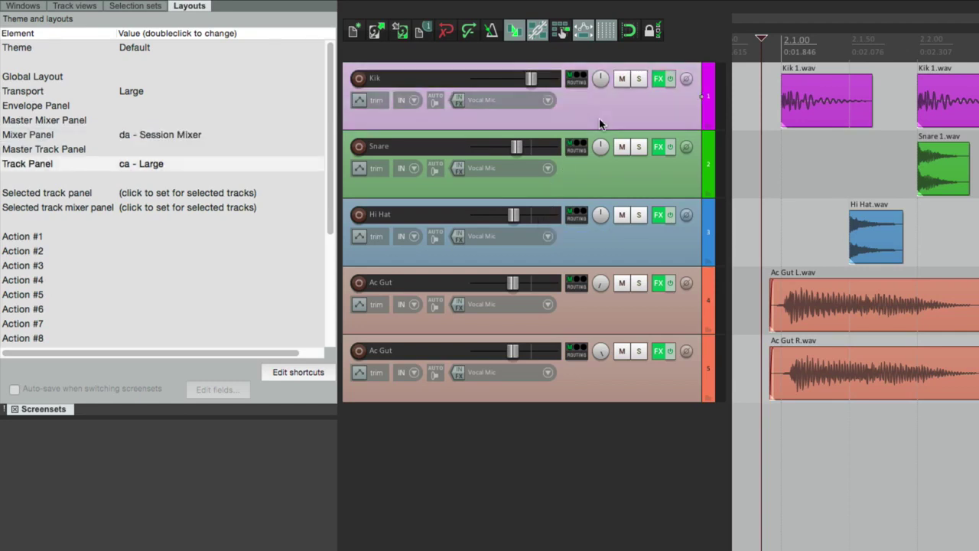
left_click(591, 230, "shift")
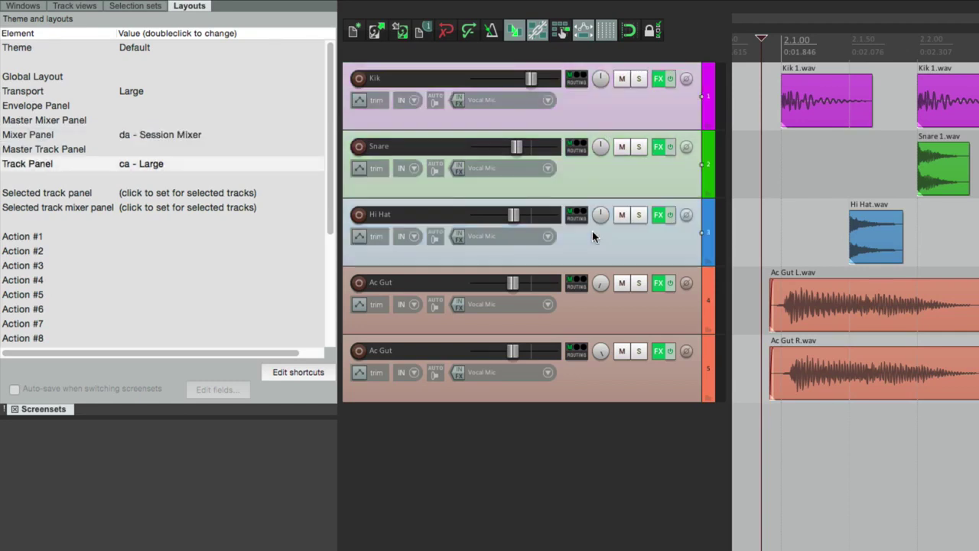
double_click(178, 191)
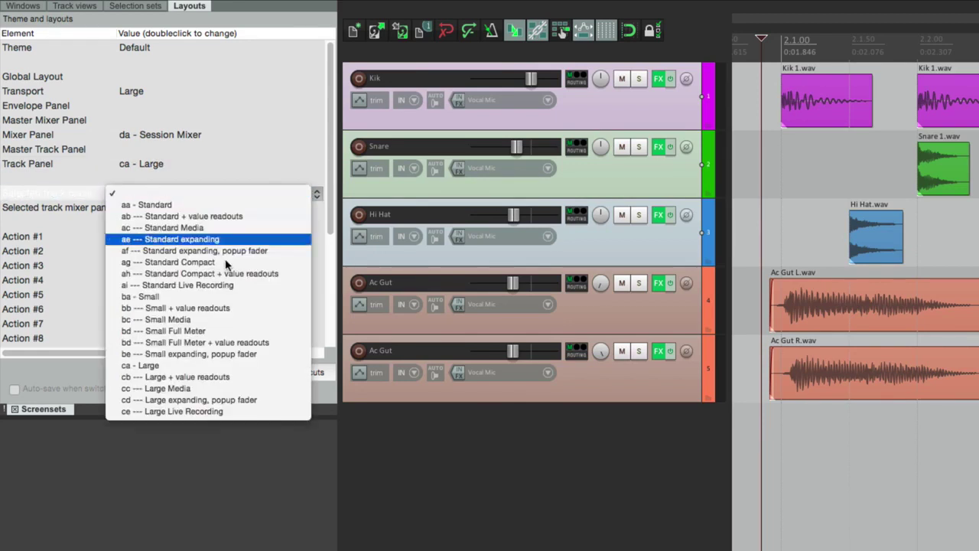
left_click(257, 330)
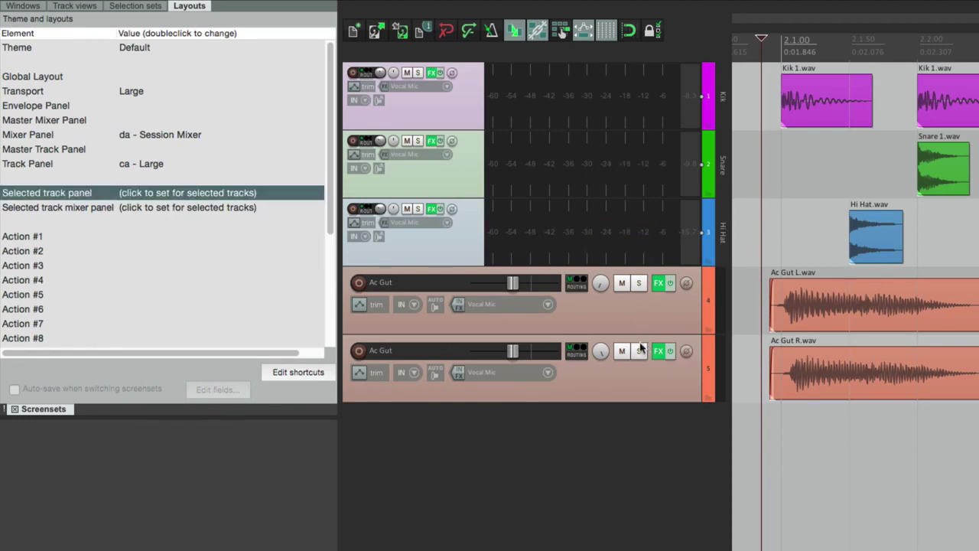
Play the project briefly from just before measure 2 to check the full meters on the track panels
left_click(753, 440)
key("space")
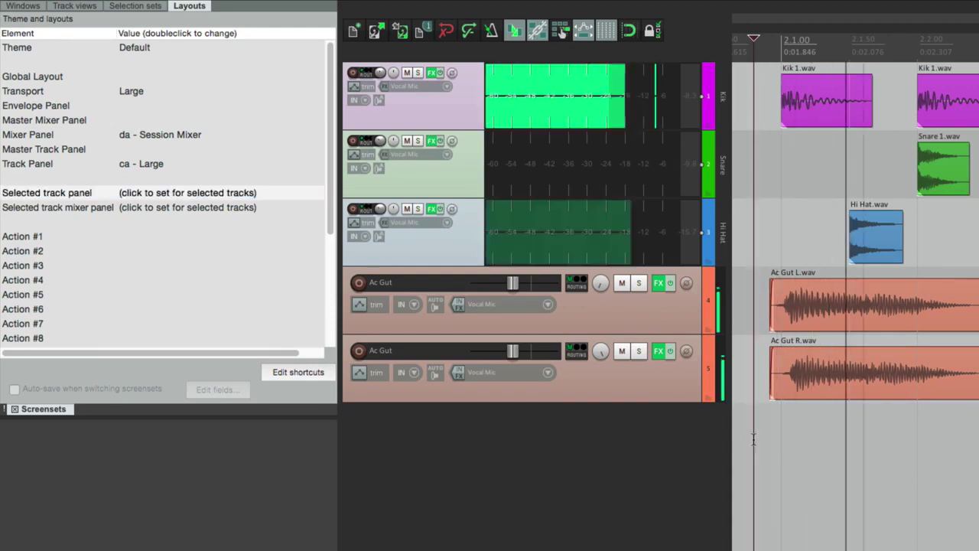
key("space")
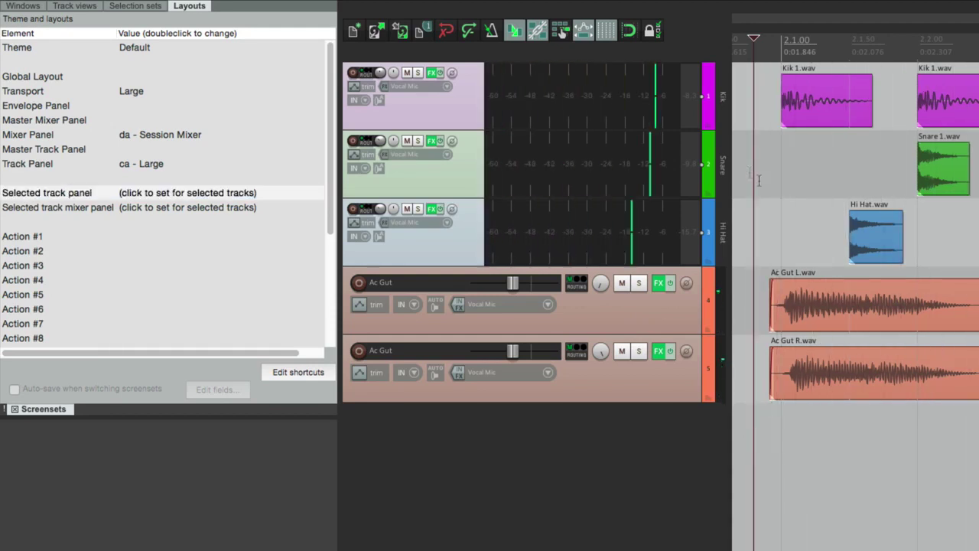
Set the panel layout of track 4 (Ac Gut) to be --- Small expanding, popup fader, and of the Kik track to aa - Standard
left_click(614, 306)
left_click(164, 193)
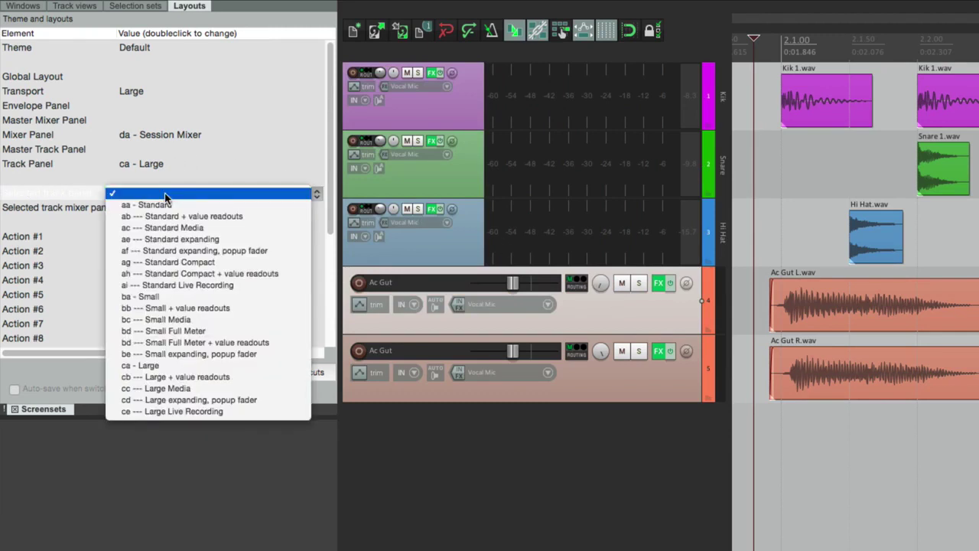
left_click(214, 353)
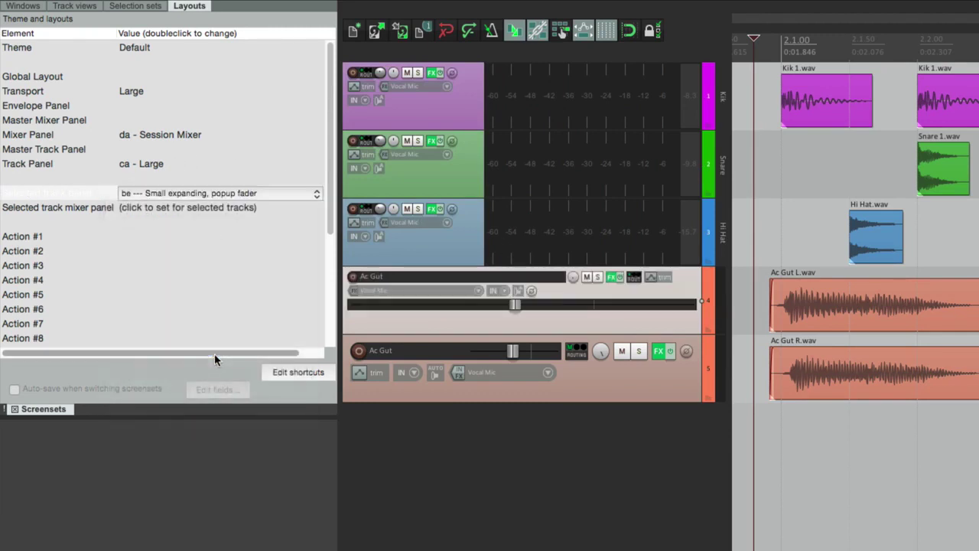
left_click(463, 115)
left_click(222, 193)
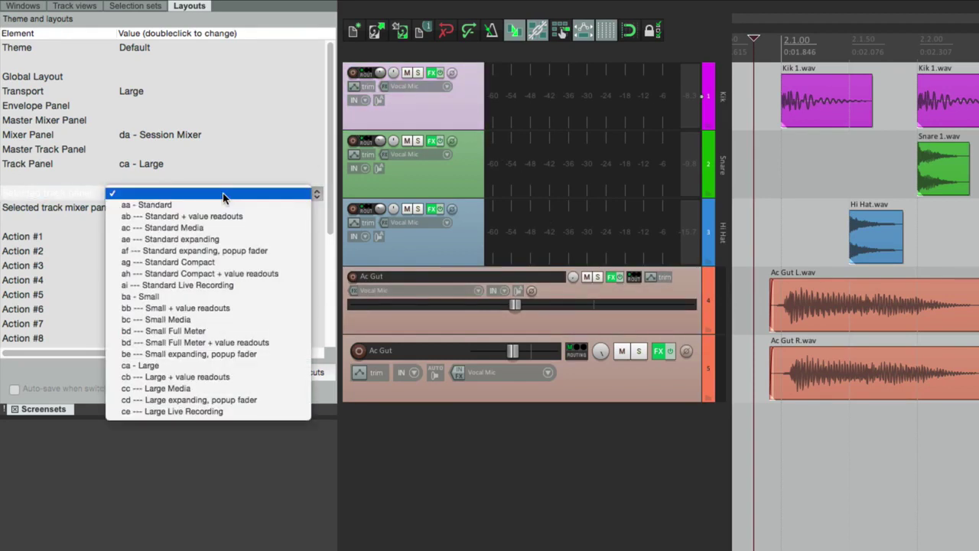
left_click(222, 204)
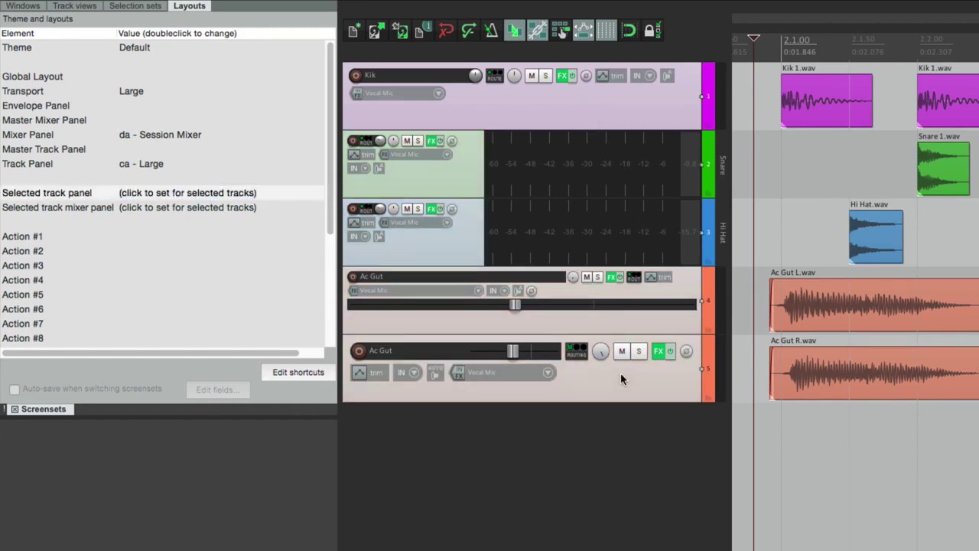
Reset the selected track panel layout of all five tracks to the blank entry so they follow the overall Track Panel layout
left_click(198, 191)
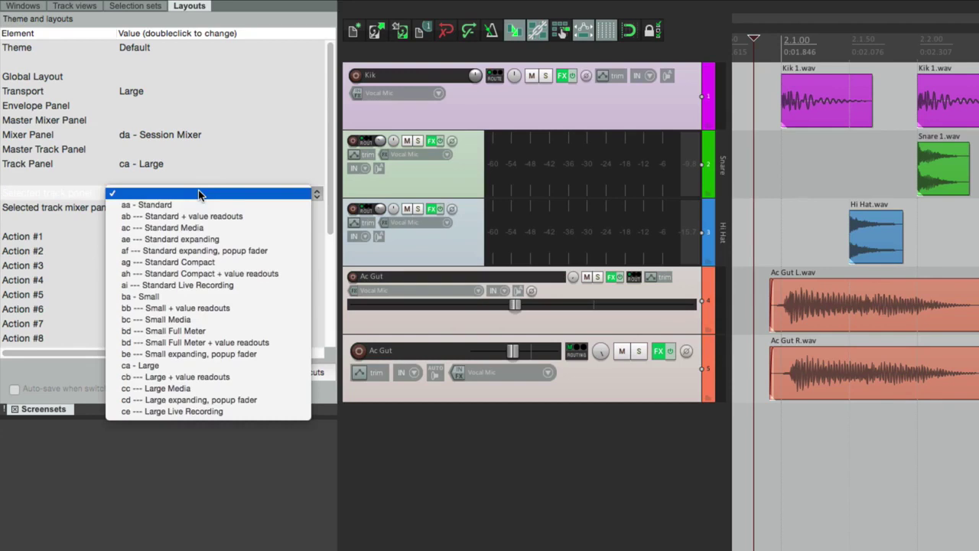
left_click(211, 197)
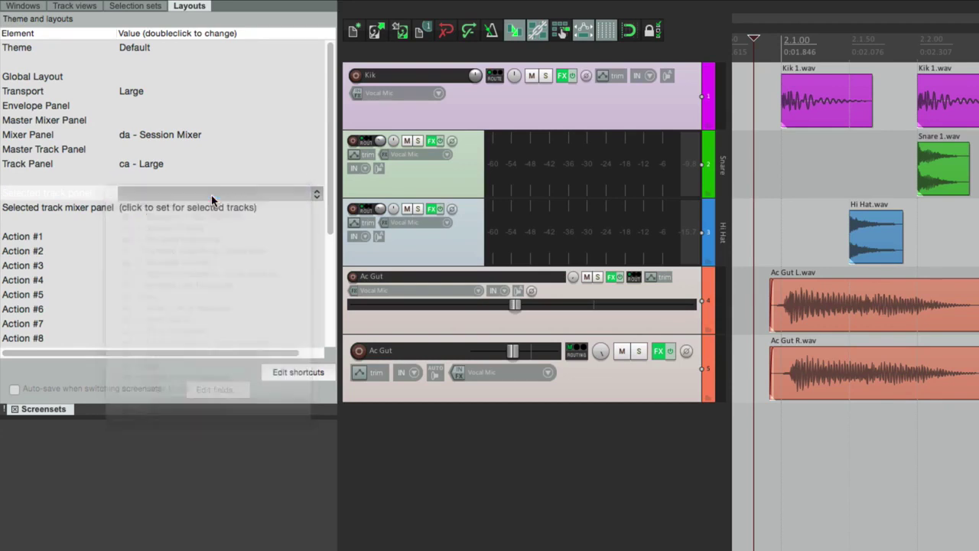
left_click(173, 164)
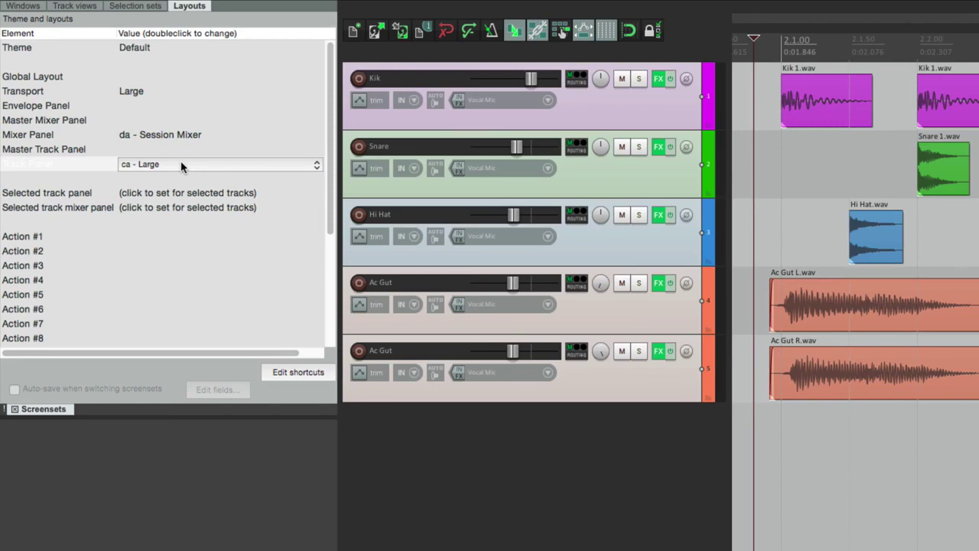
Show the mixer and set the selected track mixer panel layout of the Kik, Snare and Hi Hat channels to cb --- Large Sidebar
left_click(177, 8)
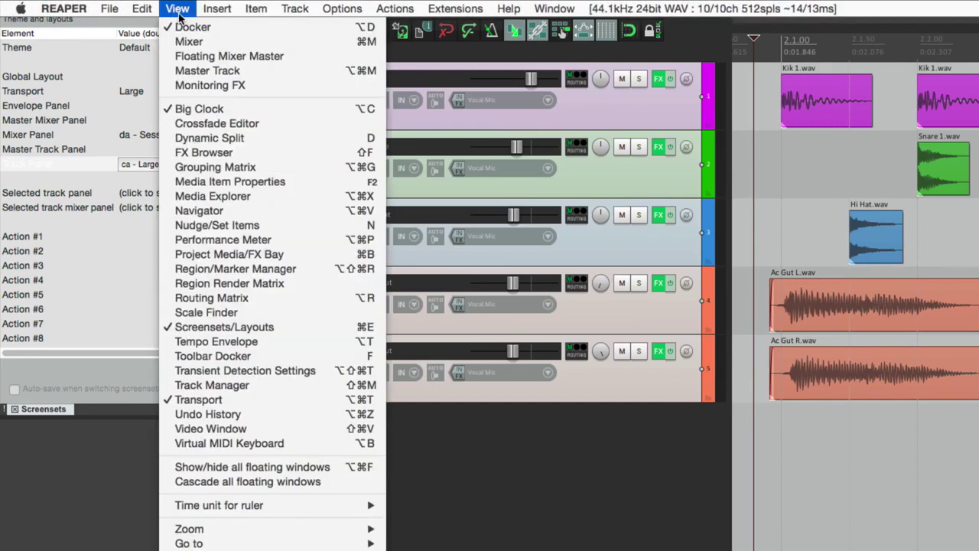
left_click(184, 40)
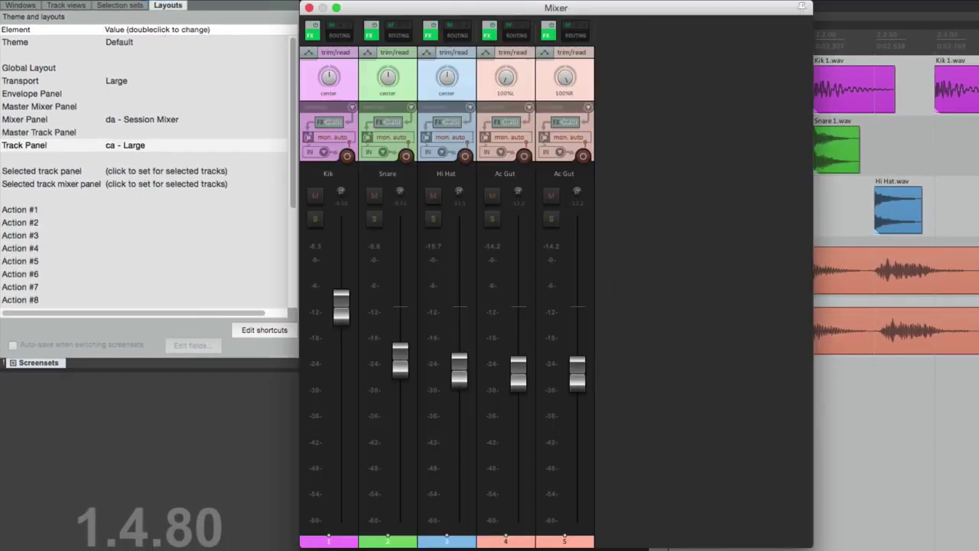
left_click(343, 542)
left_click(444, 543, "shift")
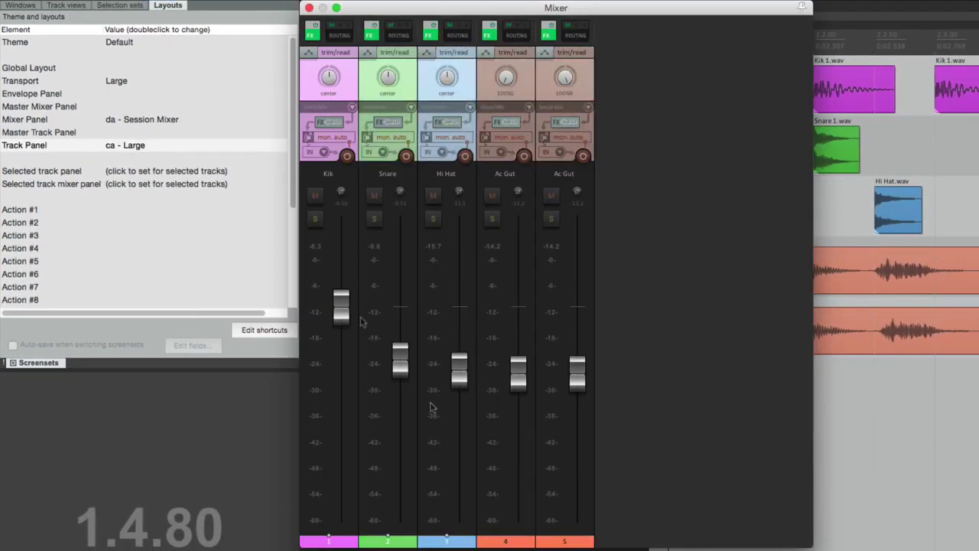
left_click(164, 184)
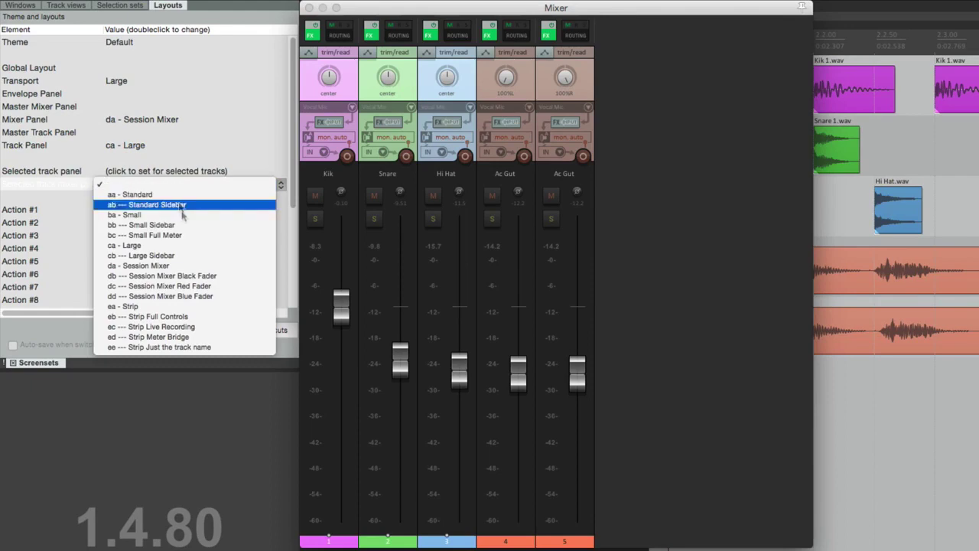
left_click(171, 254)
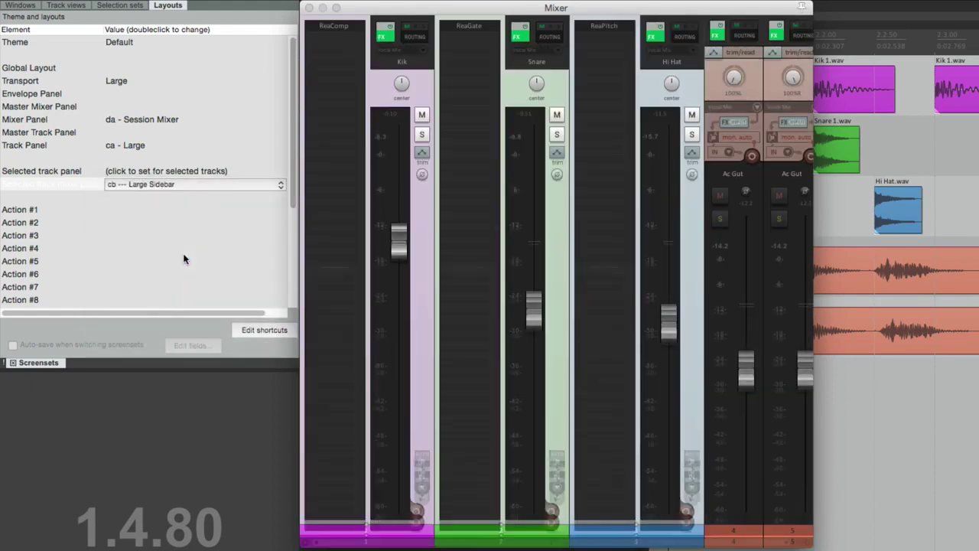
Try the ea - Strip mixer layout for the Kik, Snare and Hi Hat channels, and change it to eb --- Strip Full Controls
left_click(175, 186)
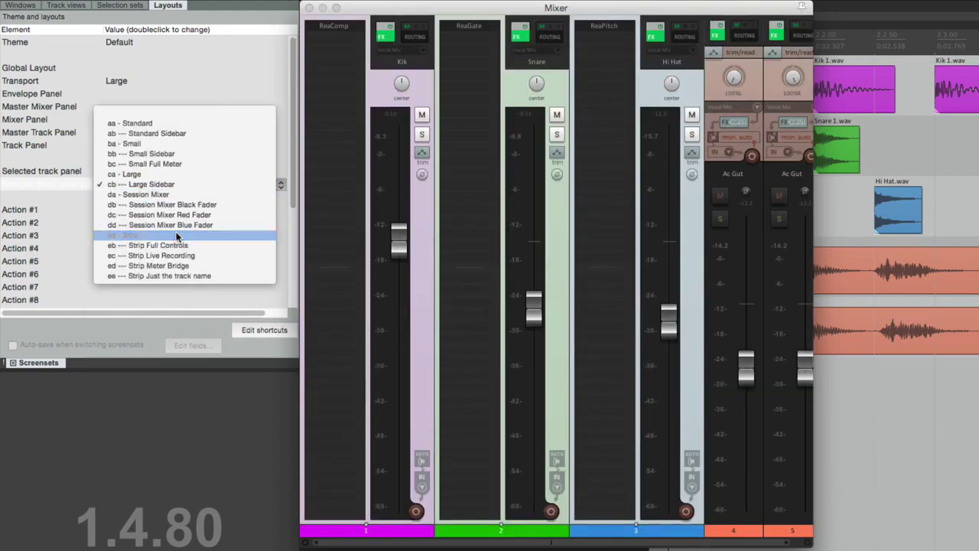
left_click(176, 235)
left_click(163, 188)
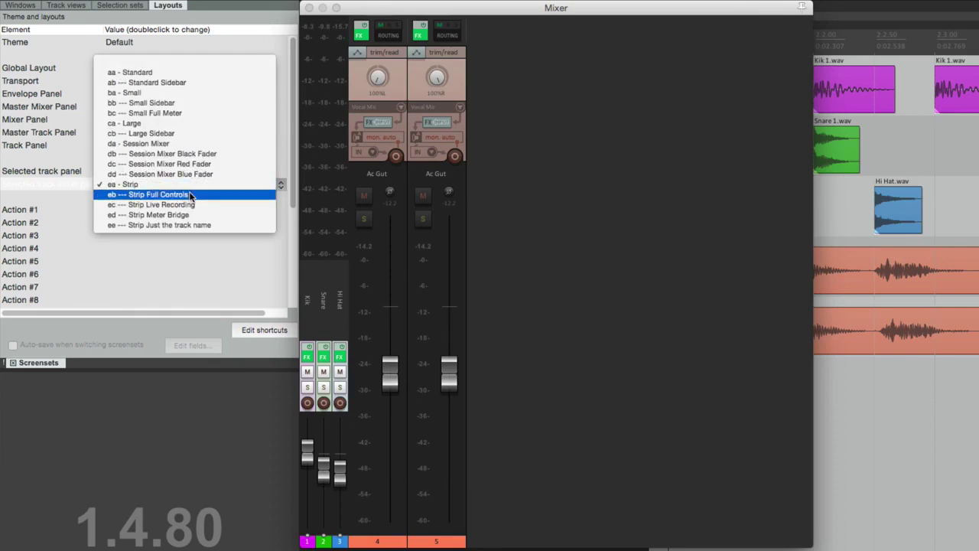
left_click(190, 195)
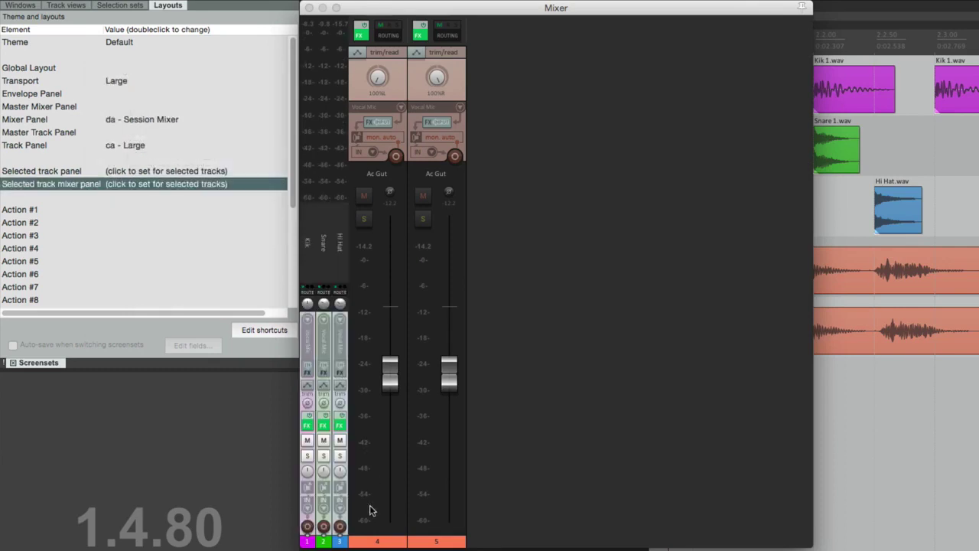
Try the ed --- Strip Meter Bridge mixer layout for both Ac Gut channels, and change it to ee --- Strip Just the track name
left_click(384, 541)
left_click(436, 541, "shift")
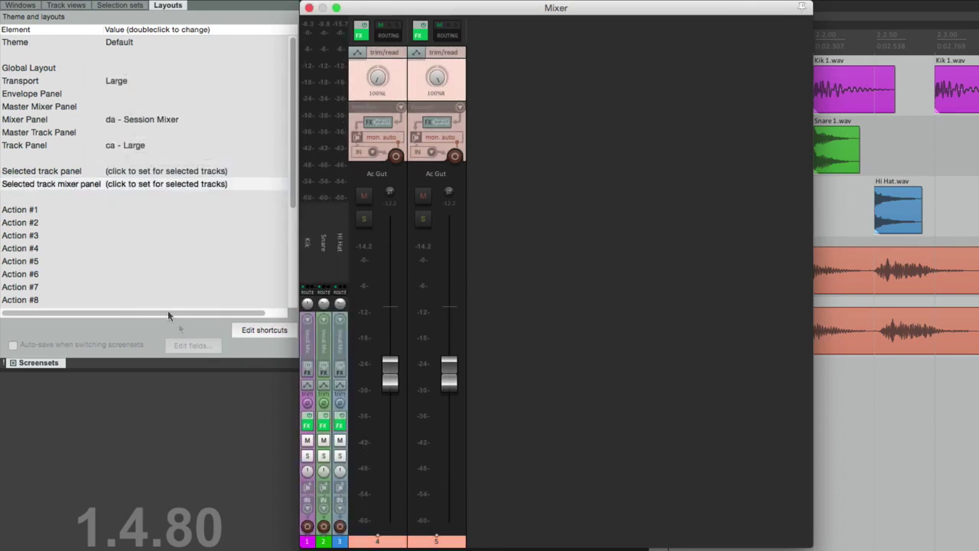
left_click(176, 183)
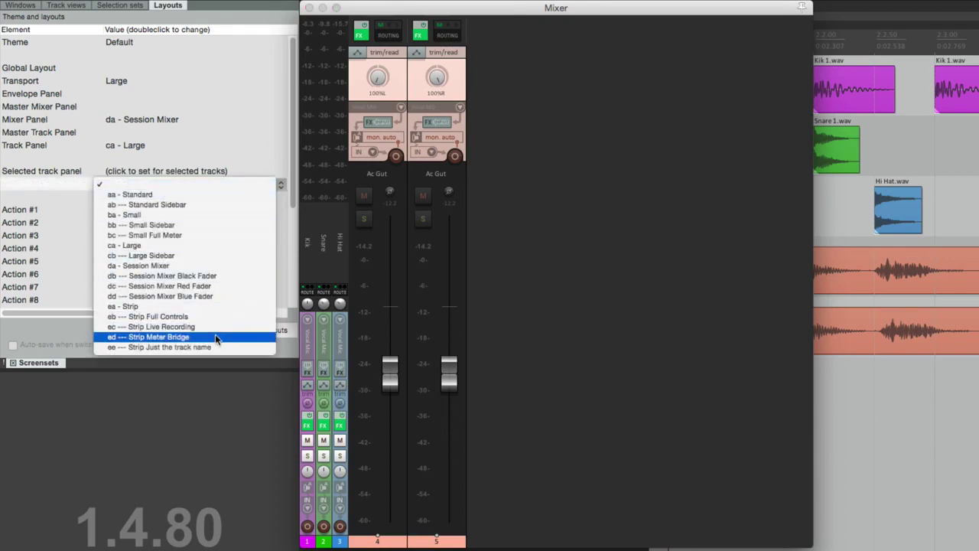
left_click(215, 336)
left_click(190, 187)
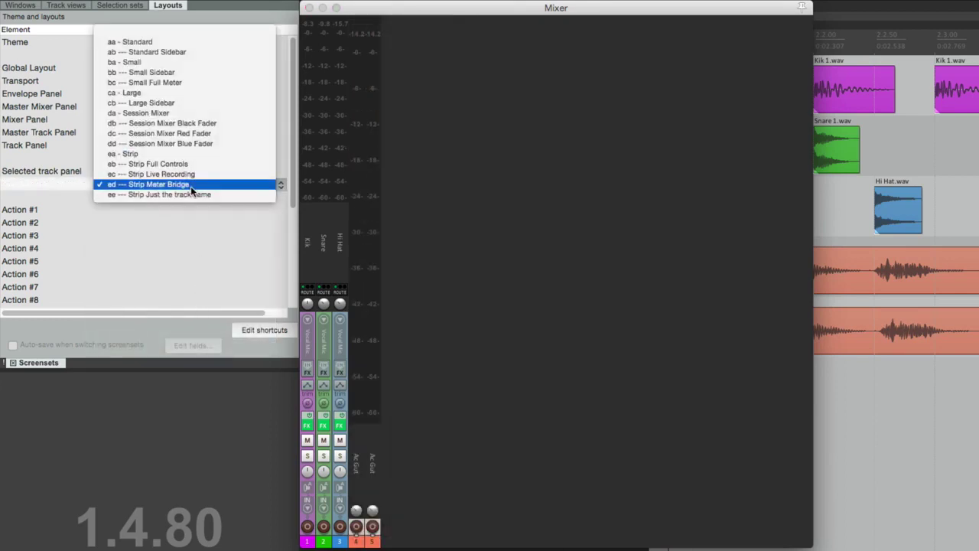
left_click(191, 194)
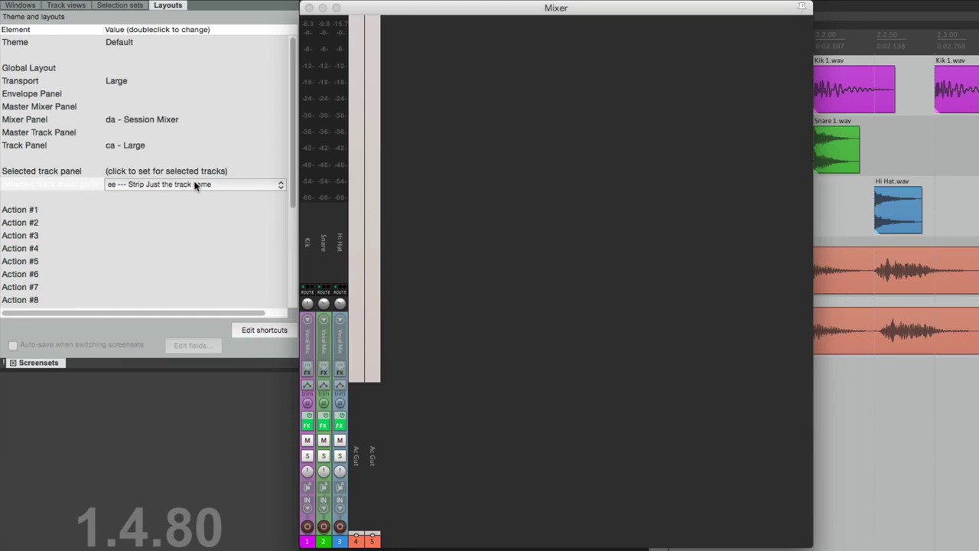
Return both Ac Gut channels to da - Session Mixer, and reset the selected track mixer panel layout of all five channels to the blank entry
left_click(197, 185)
left_click(203, 103)
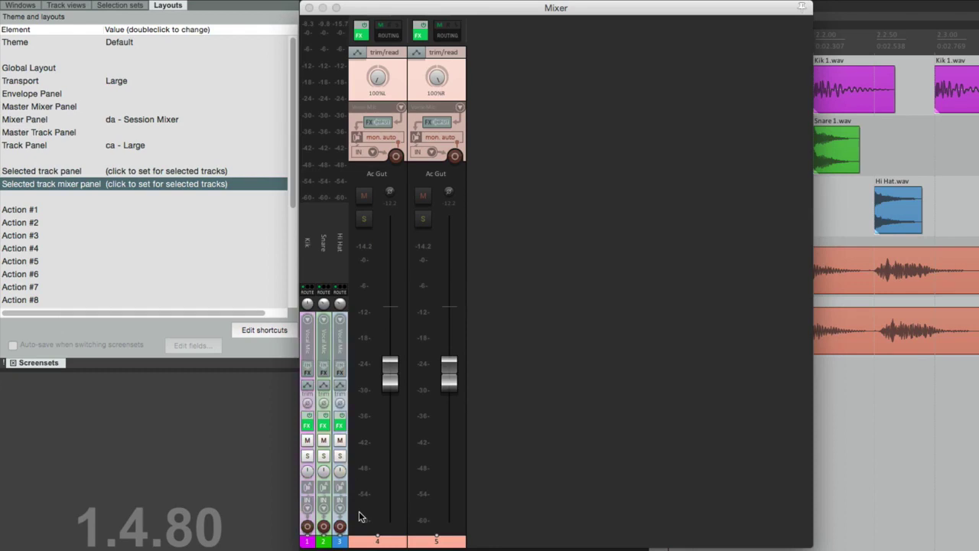
double_click(169, 190)
left_click(171, 185)
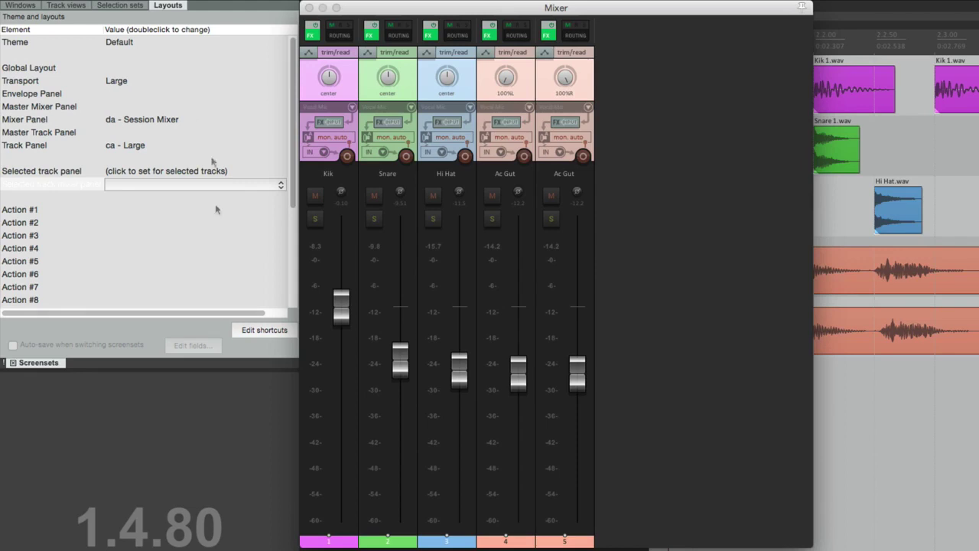
Set the selected track mixer panel layout of the Kik, Snare and Hi Hat channels to dd --- Session Mixer Blue Fader
left_click(335, 543)
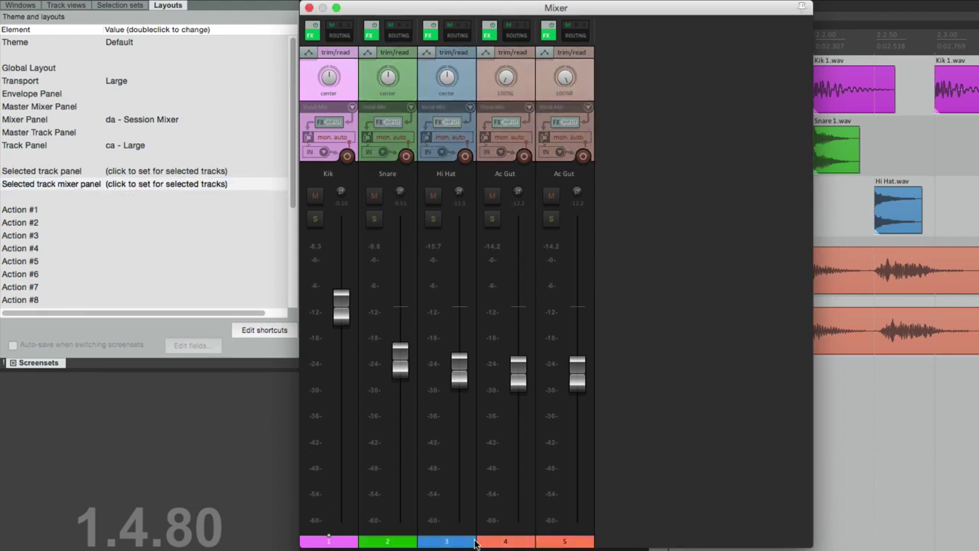
left_click(471, 543, "shift")
double_click(145, 185)
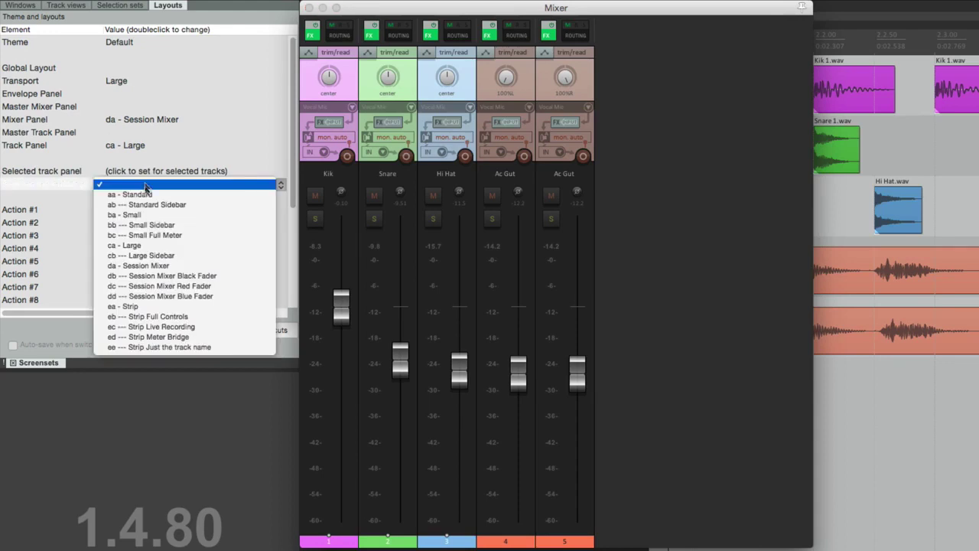
left_click(140, 297)
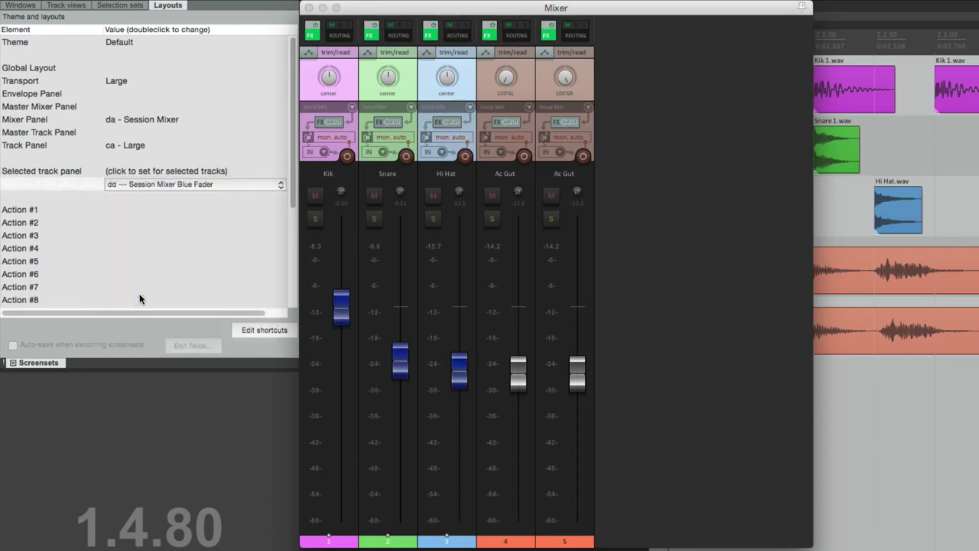
Set the selected track mixer panel layout of both Ac Gut channels to dc --- Session Mixer Red Fader
left_click(505, 541)
left_click(566, 543, "shift")
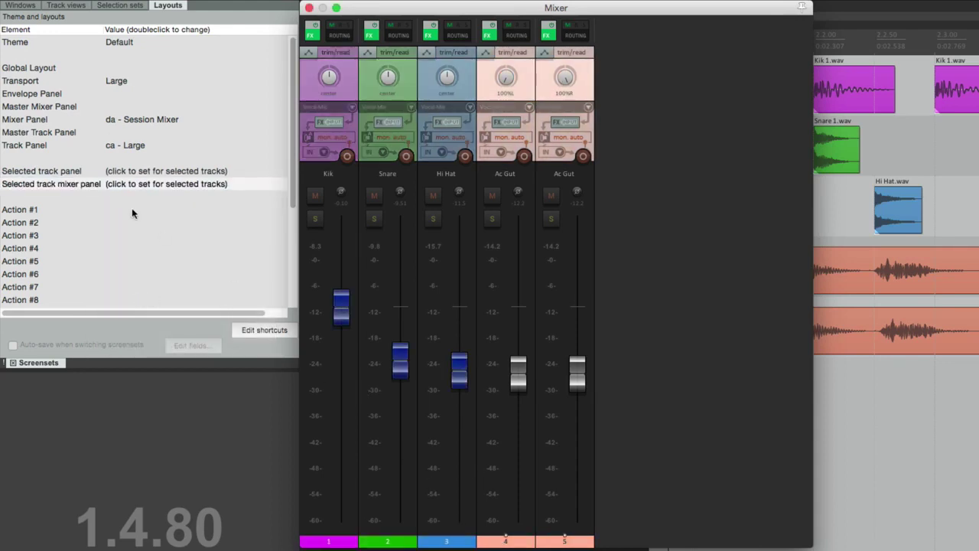
double_click(141, 185)
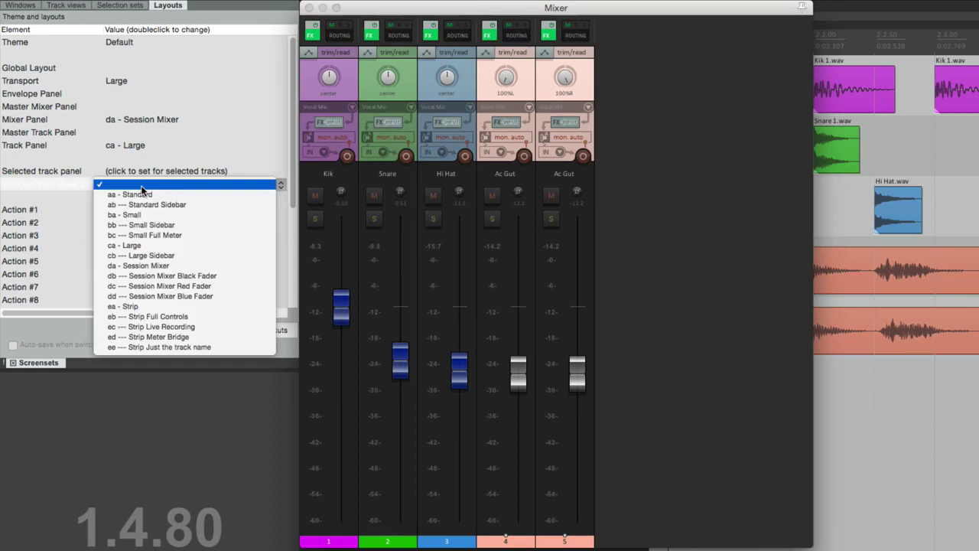
left_click(137, 286)
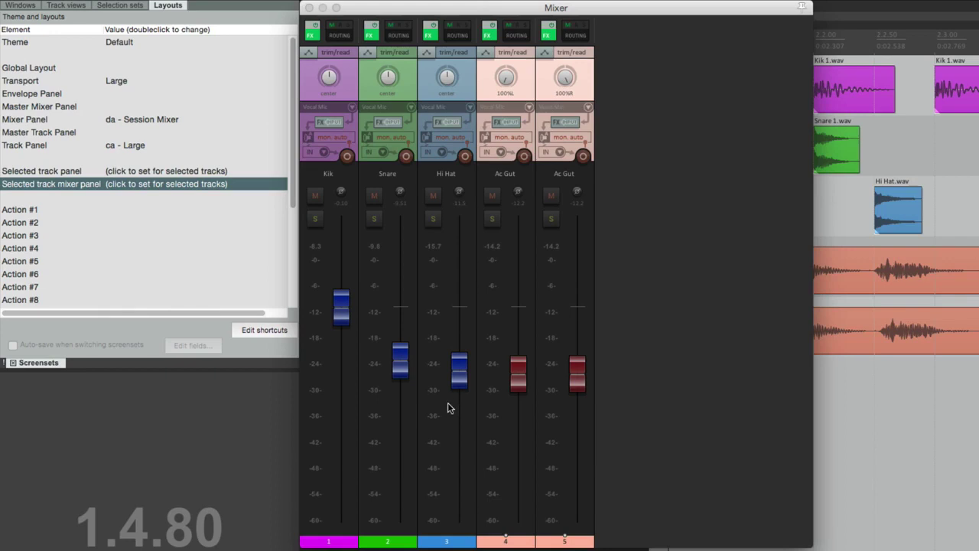
left_click(221, 185)
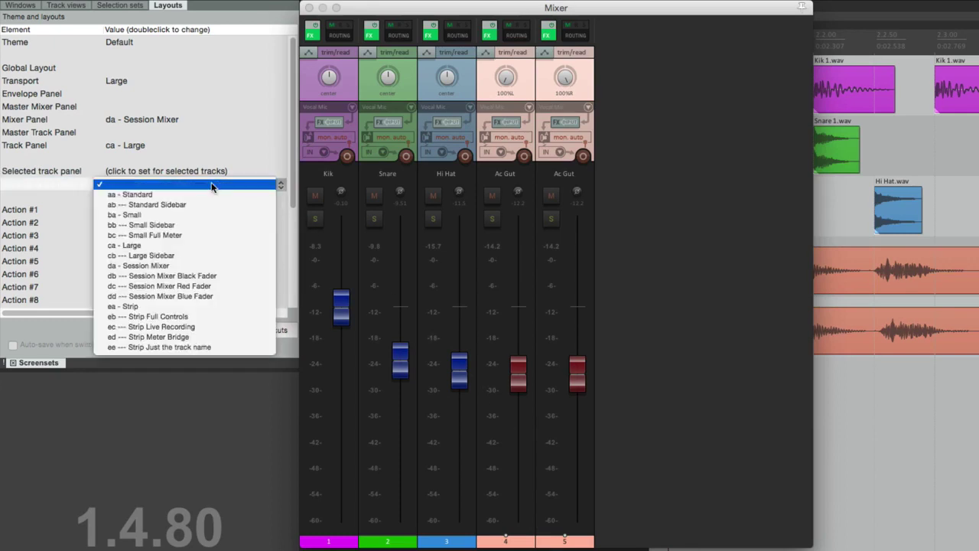
left_click(224, 267)
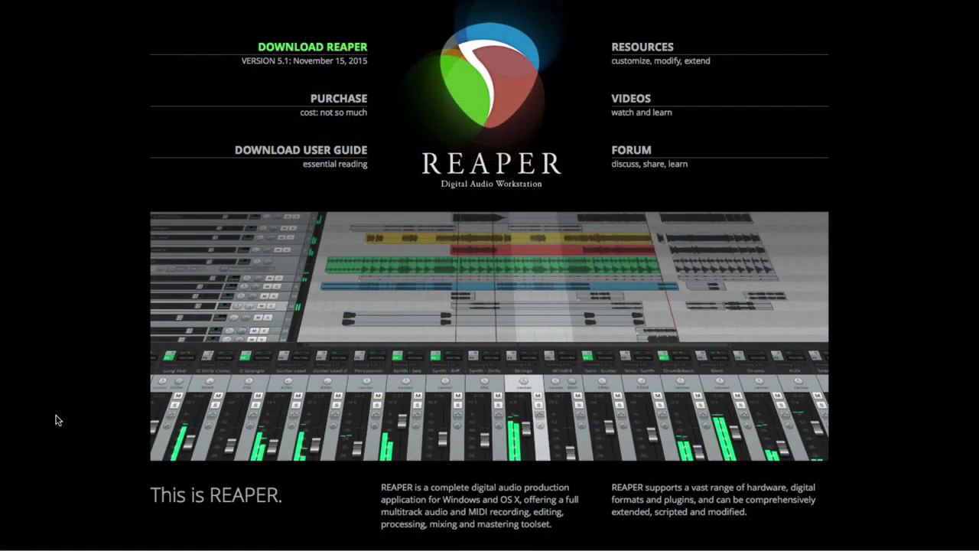
Open the Videos section of the REAPER website
left_click(633, 99)
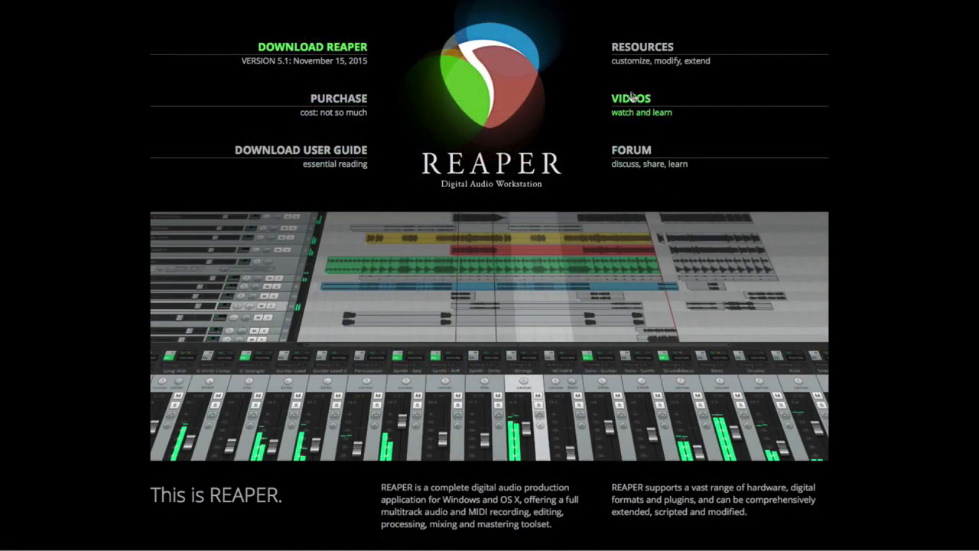